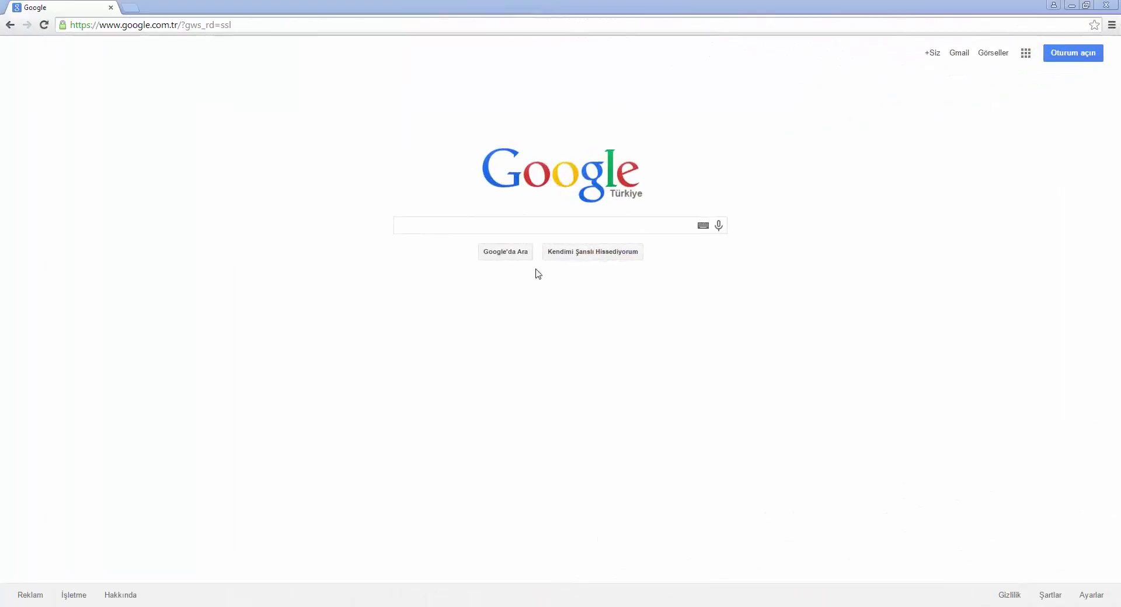
# - Search Google for 'ÇSB TUCBS VERSION 1.1', open the csb.gov.tr page, and dock Chrome beside Netcad
pyautogui.click(525, 229)
pyautogui.write('Ç')
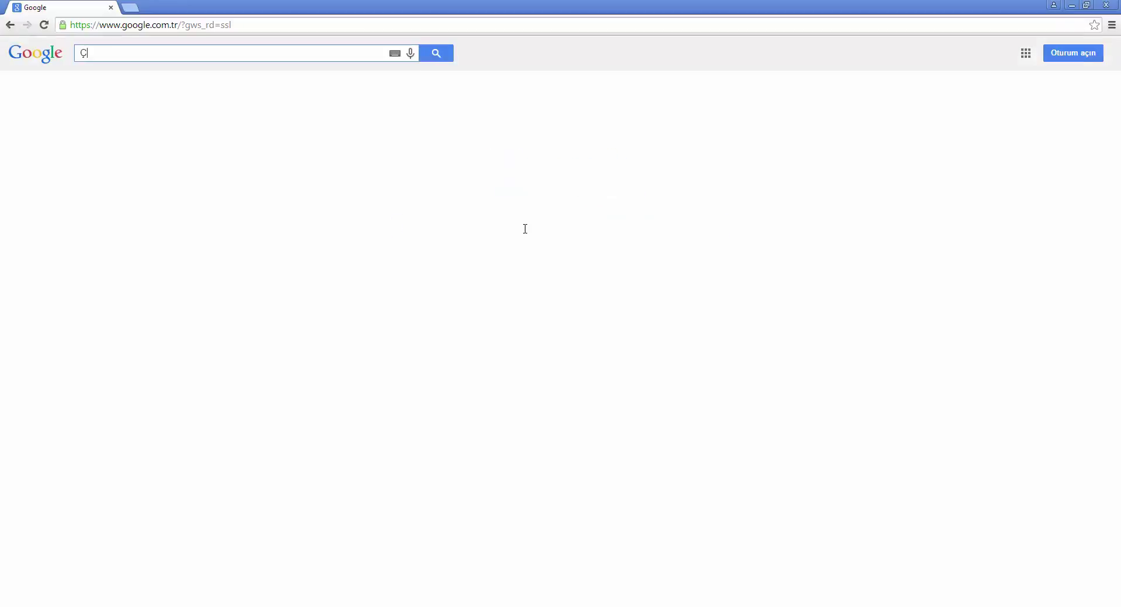
pyautogui.write('SB TUCBS VERSION 1.1')
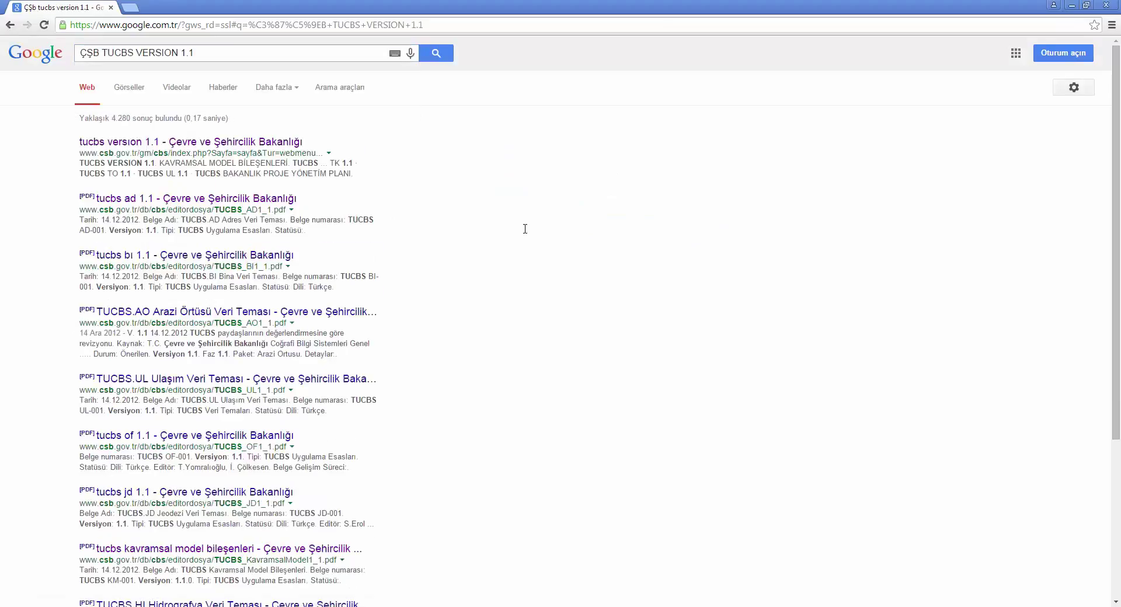
pyautogui.click(251, 149)
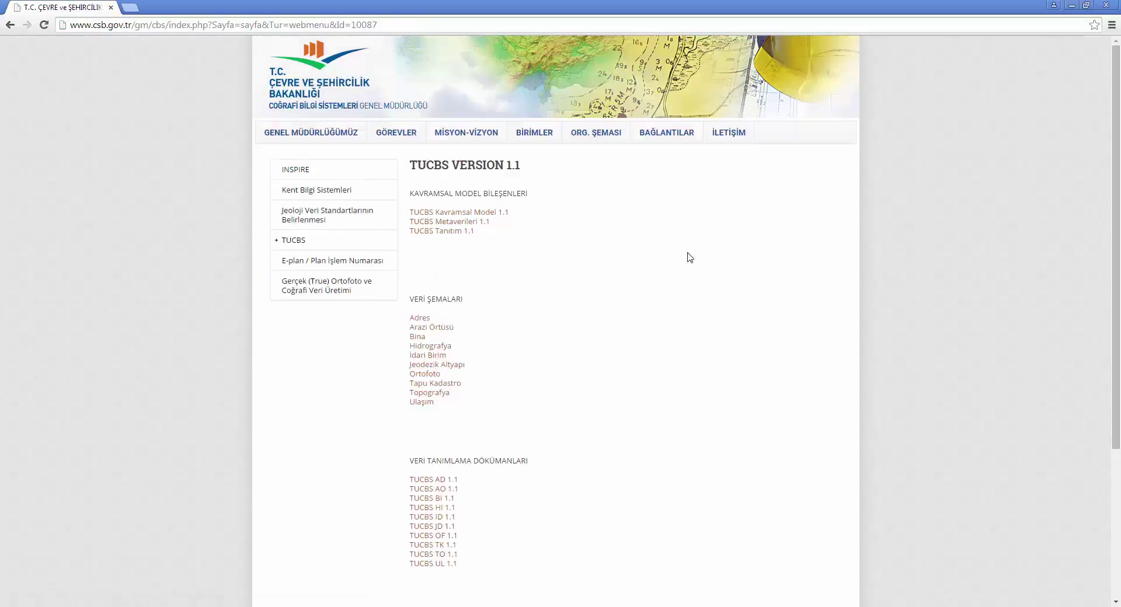
pyautogui.click(1083, 6)
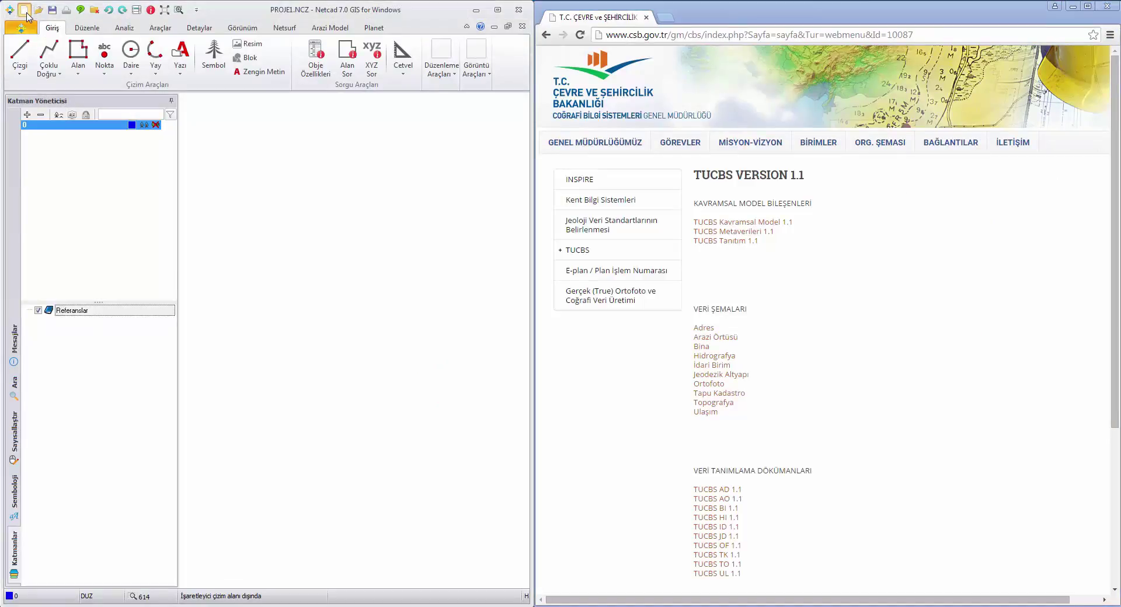
# - Bring up Netcad's new-project template dialog and briefly view the Topografya schema in Chrome
pyautogui.click(24, 10)
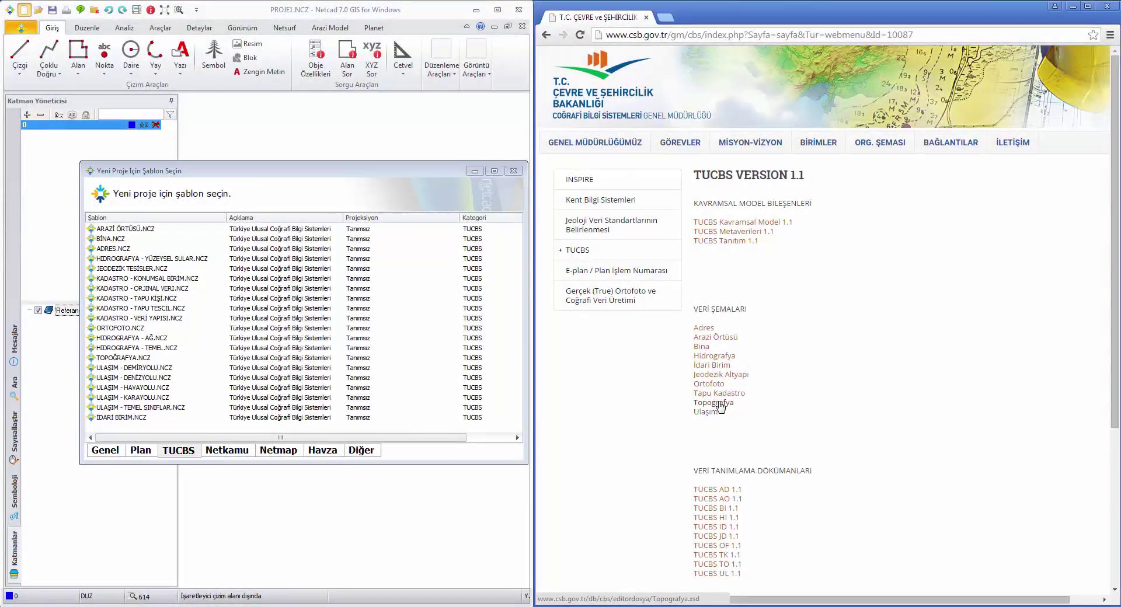
pyautogui.click(720, 403)
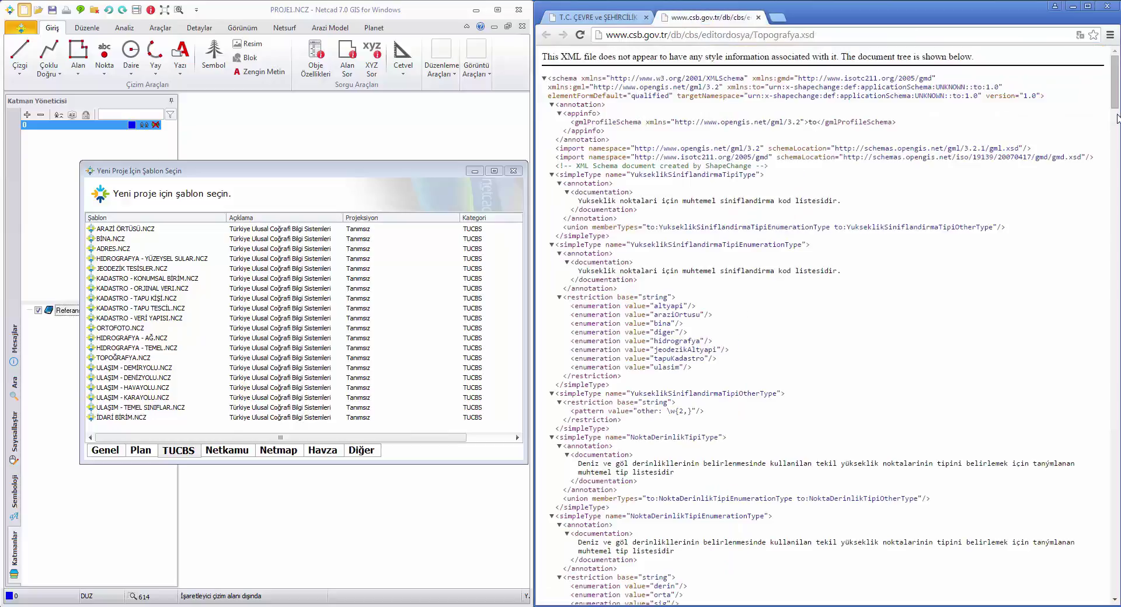
pyautogui.moveTo(1115, 93); pyautogui.dragTo(1116, 169)
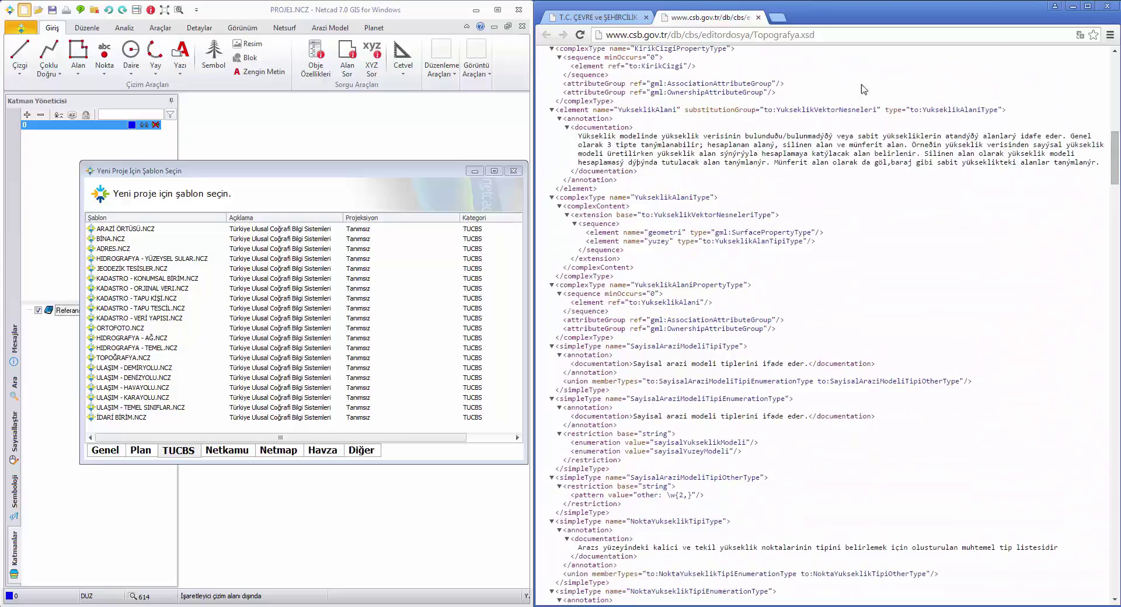
pyautogui.click(758, 18)
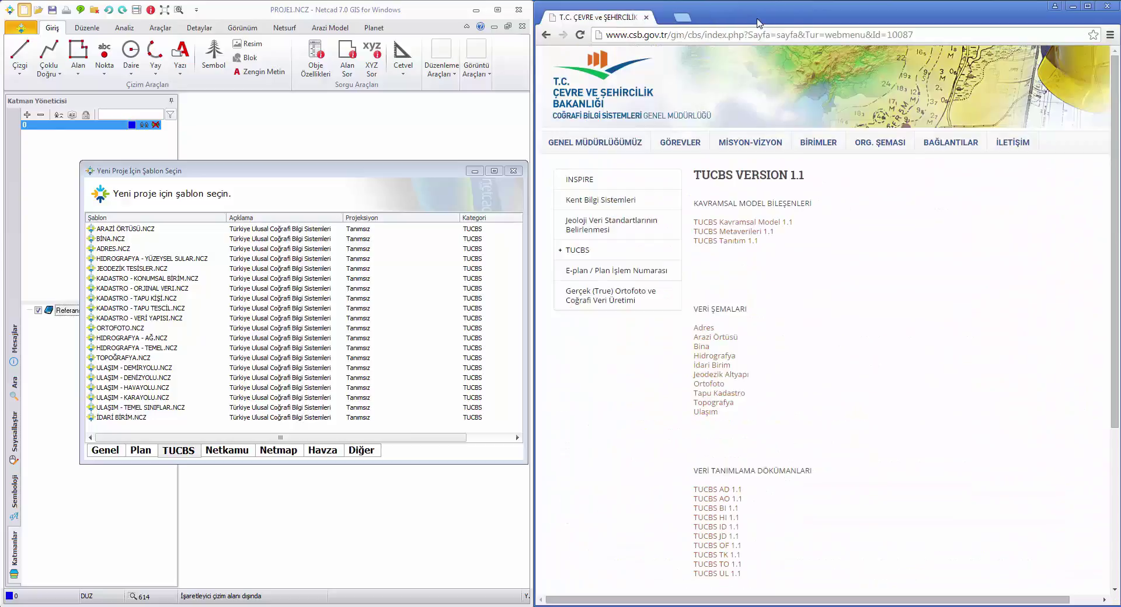
# - Open the TUCBS TK 1.1 Tapu Kadastro document in a new Chrome tab and browse its class diagram
pyautogui.middleClick(729, 556)
pyautogui.click(738, 13)
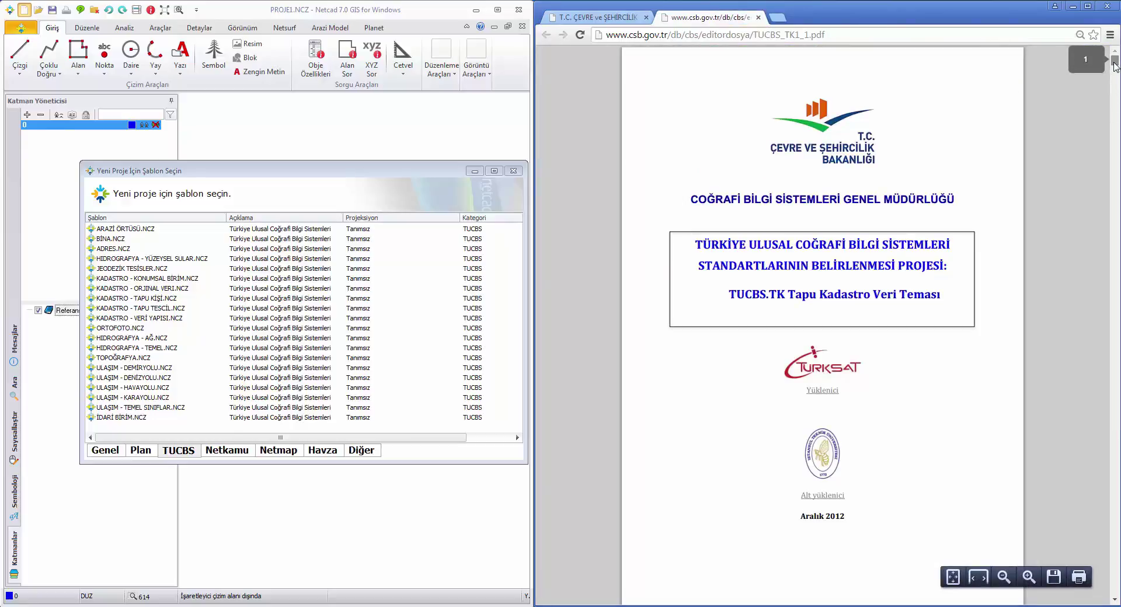
pyautogui.moveTo(1116, 64); pyautogui.dragTo(1116, 83)
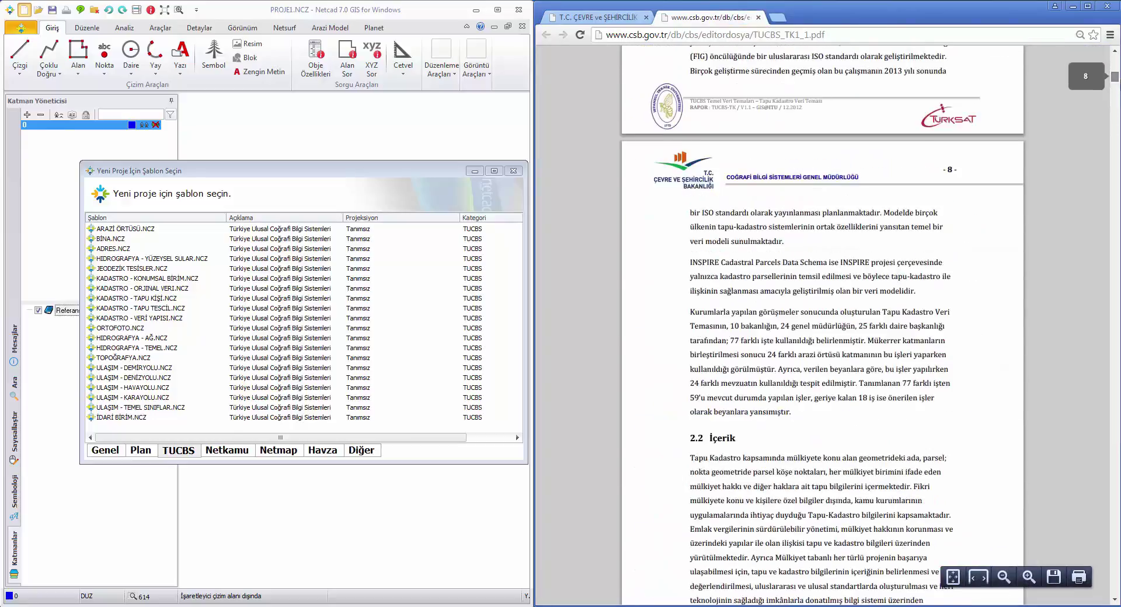
pyautogui.scroll(-1, 1037, 247)
pyautogui.keyDown('ctrl'); pyautogui.scroll(2, 1038, 247); pyautogui.keyUp('ctrl')
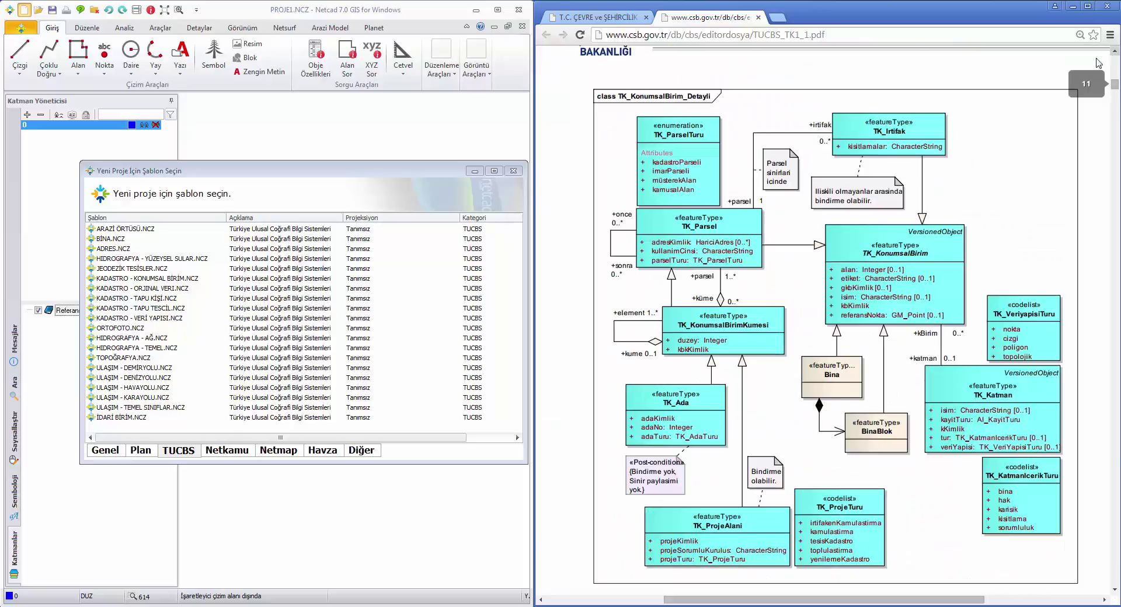
# - Create project PROJE2.NCZ from the KADASTRO - KONUMSAL BİRİM.NCZ template
pyautogui.click(328, 182)
pyautogui.click(174, 279)
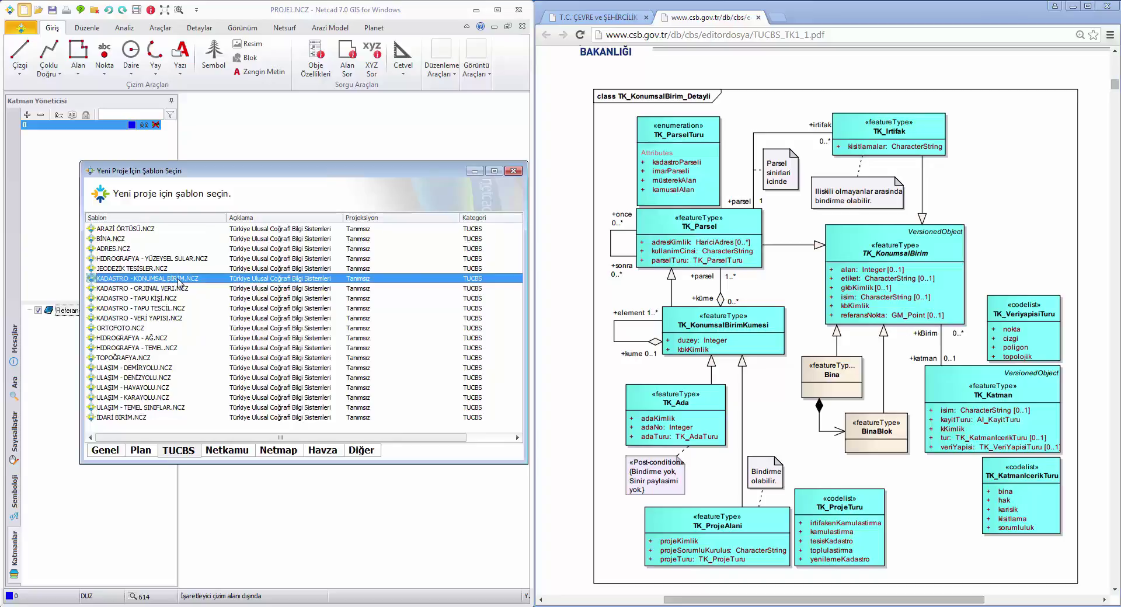
pyautogui.doubleClick(179, 279)
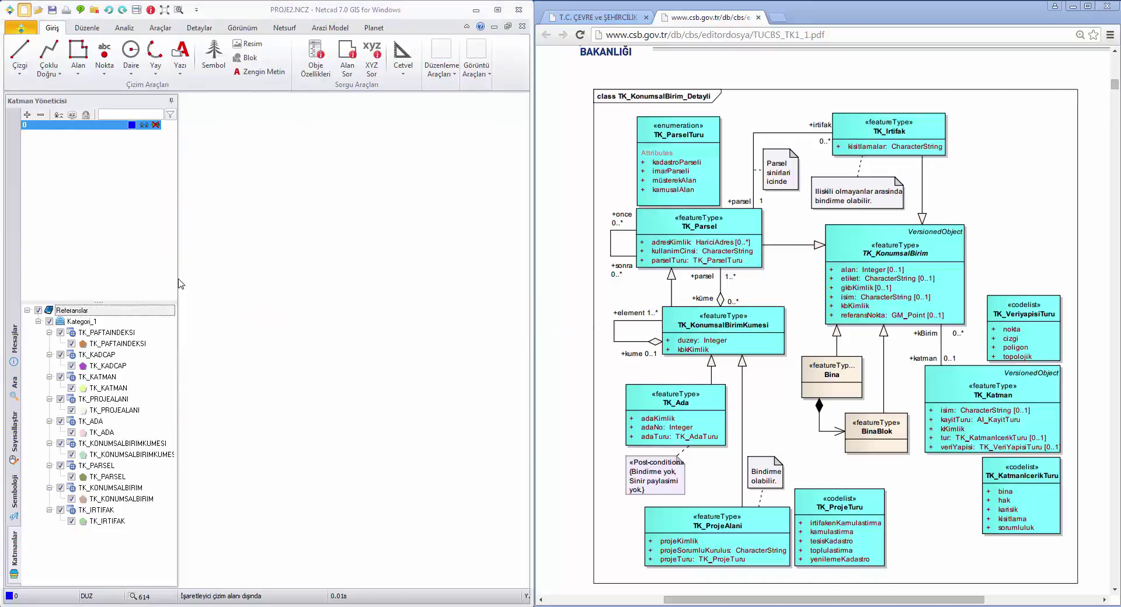
# - Look over the TK_PAFTAINDEKSI, TK_KADCAP, TK_KATMAN, TK_PROJEALANI, TK_ADA and TK_PARSEL layers, then show the Araçlar tools
pyautogui.click(119, 332)
pyautogui.click(104, 356)
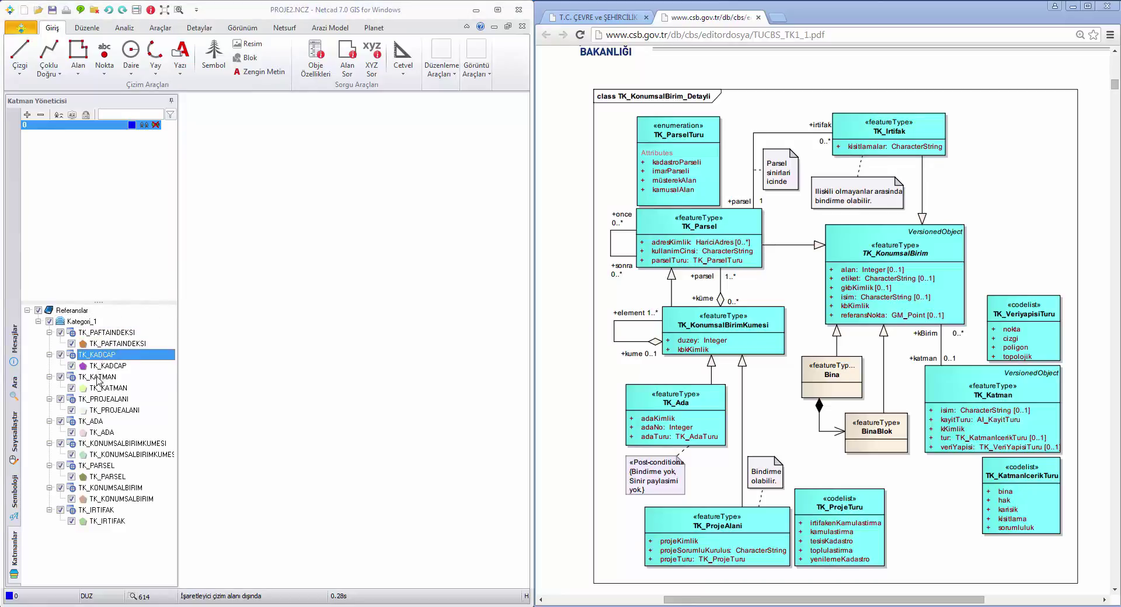
pyautogui.click(97, 379)
pyautogui.click(98, 400)
pyautogui.click(96, 422)
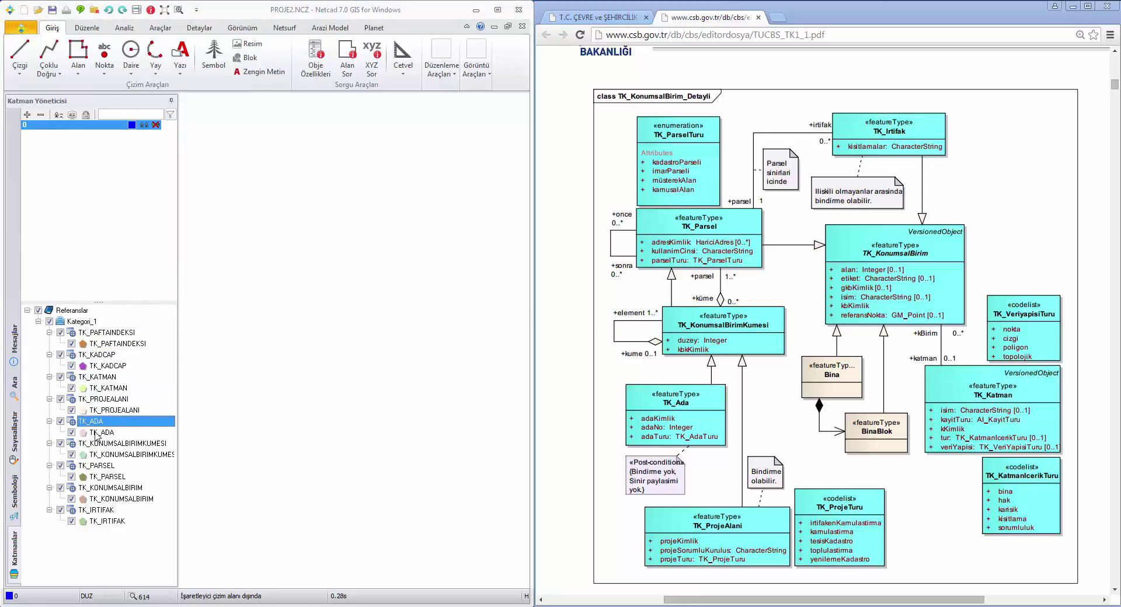
pyautogui.click(95, 466)
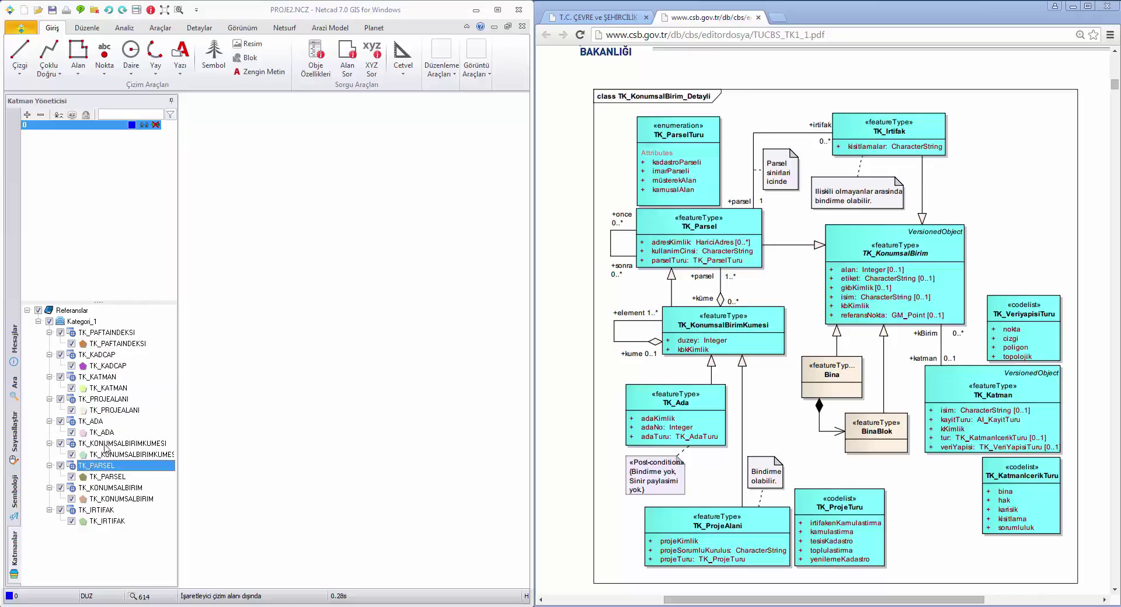
pyautogui.click(160, 28)
# - Open Veritabanı Yönetimi and inspect the TK_ADA table's columns, such as Adaturu
pyautogui.click(304, 66)
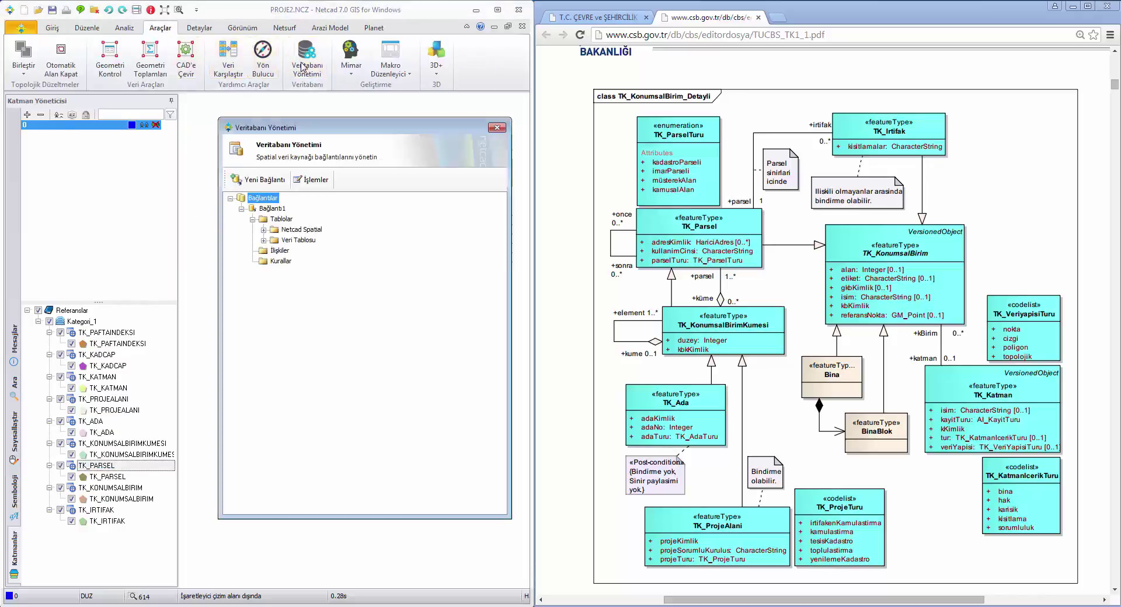
pyautogui.click(264, 230)
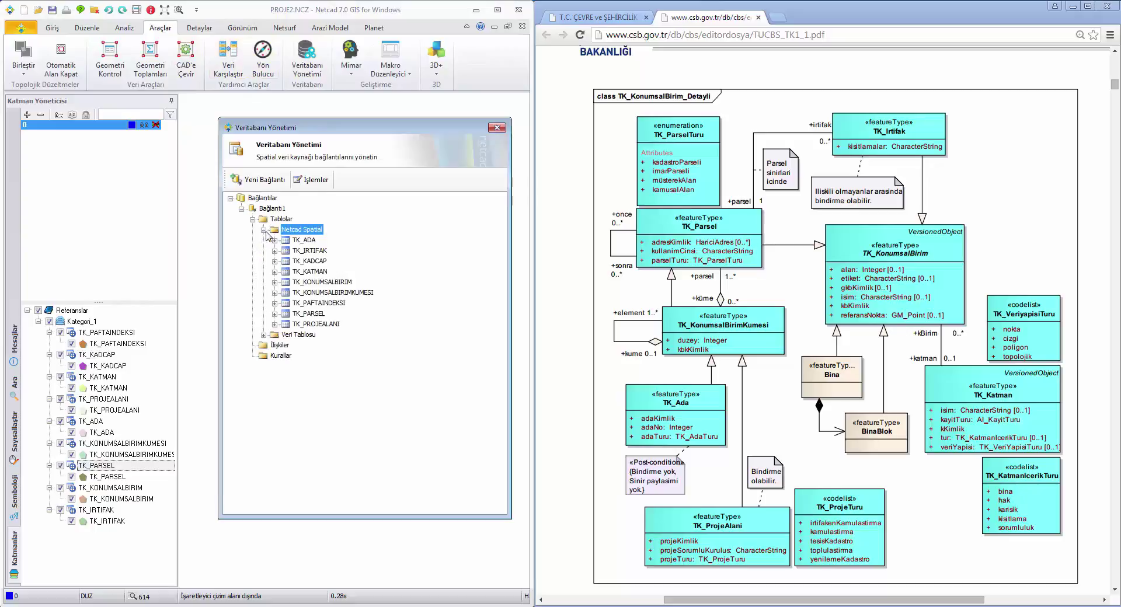
pyautogui.click(275, 240)
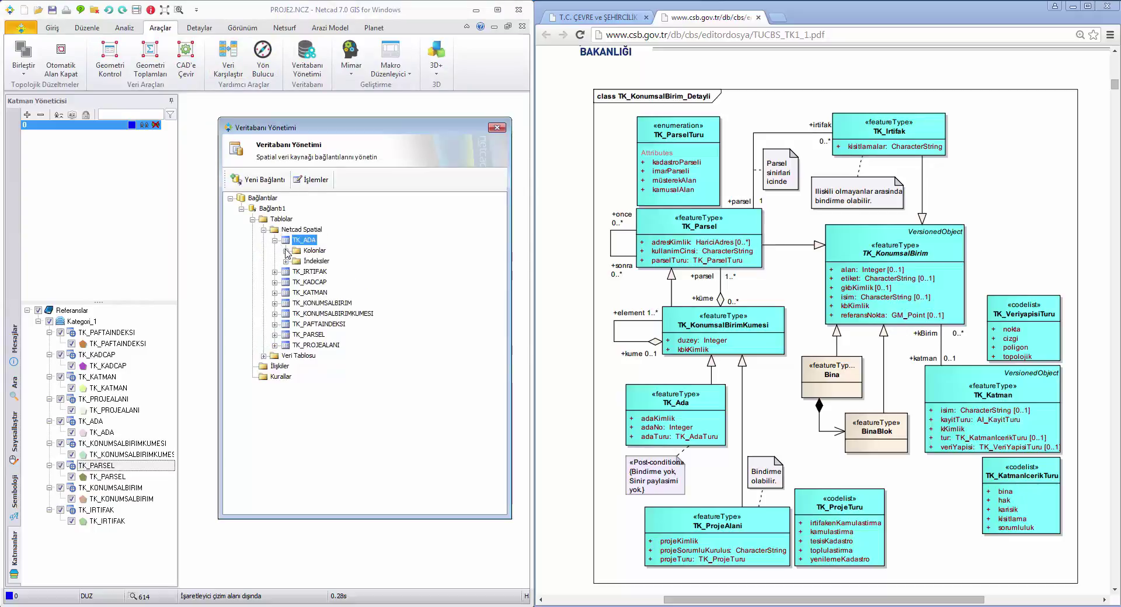
pyautogui.click(286, 250)
pyautogui.click(331, 294)
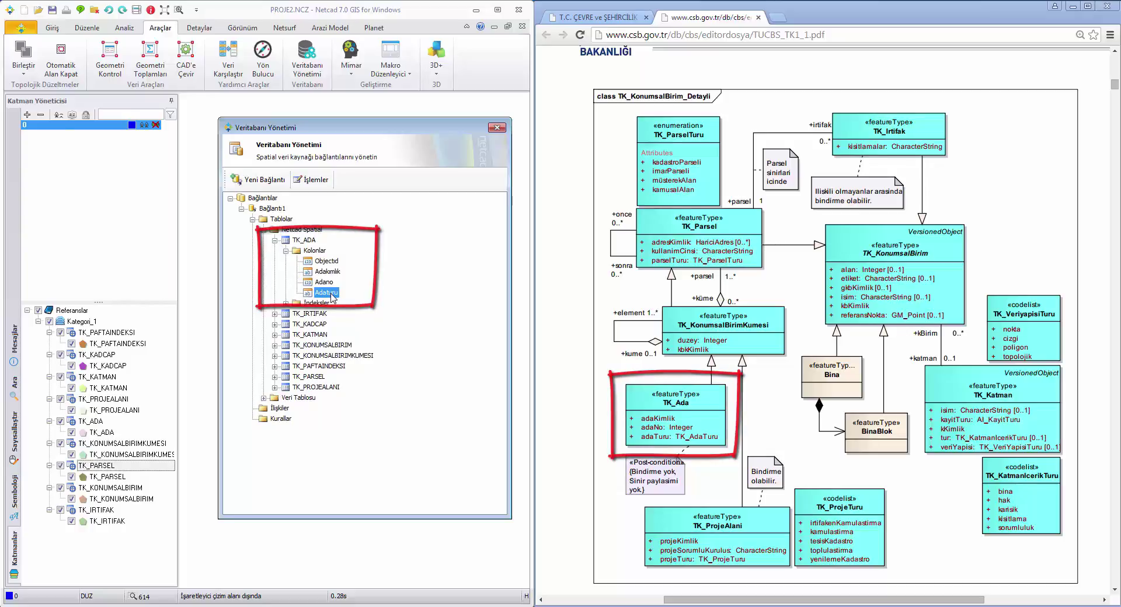
# - Inspect the TK_PARSEL table's columns, such as Objectid, then close database management
pyautogui.click(274, 376)
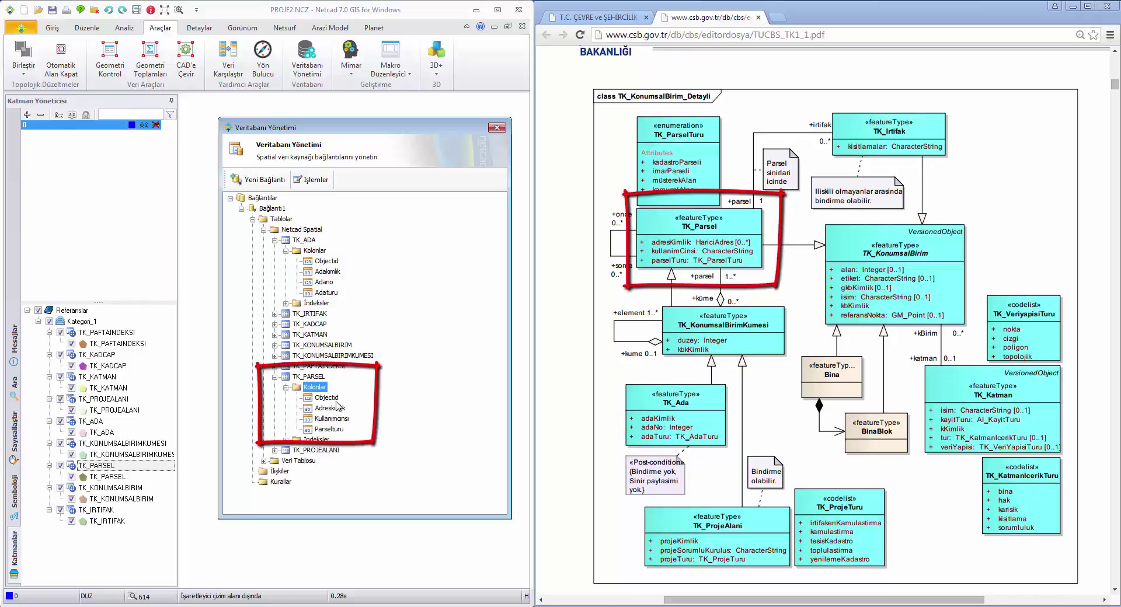
pyautogui.click(337, 401)
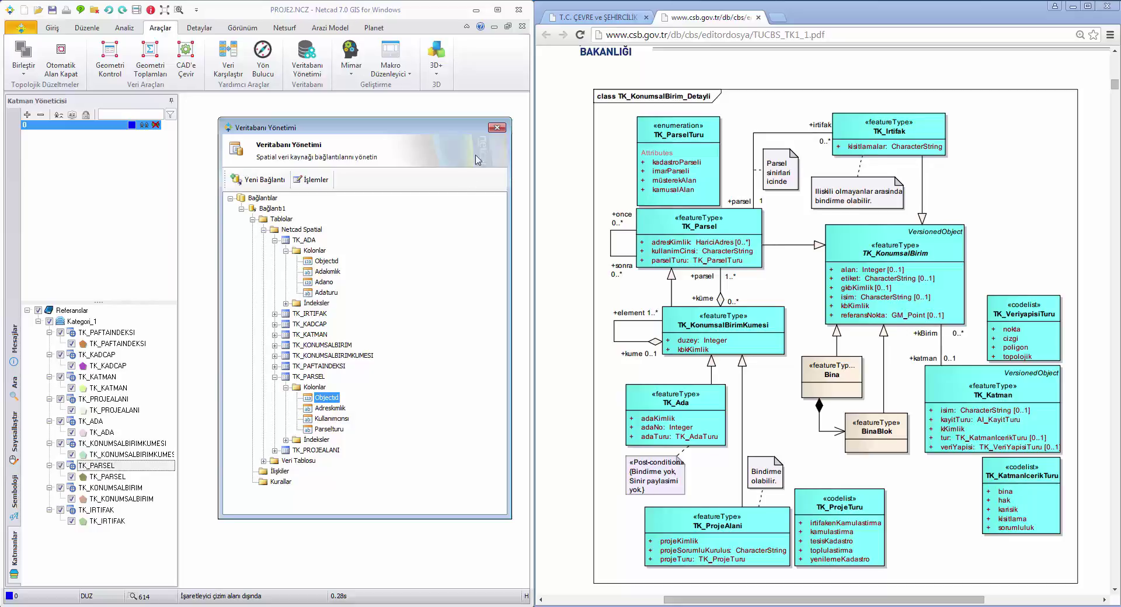
pyautogui.click(497, 127)
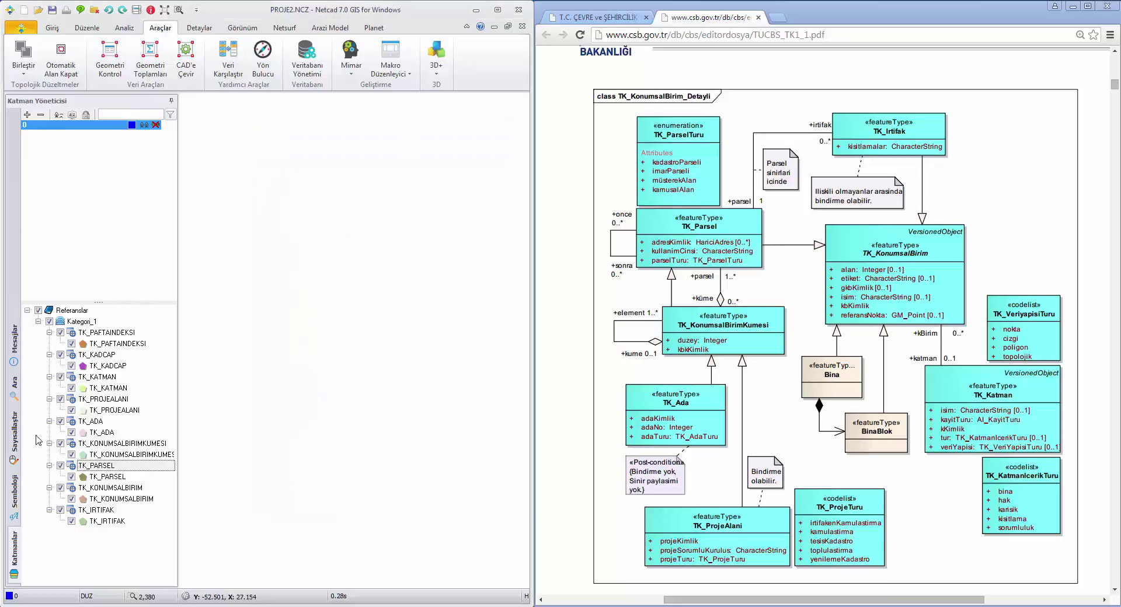
# - In Sayısallaştırma Sihirbazı, expand Konumsalbirim > KONUMSALBIRIM and select TK_PARSEL for digitizing
pyautogui.click(16, 439)
pyautogui.click(27, 291)
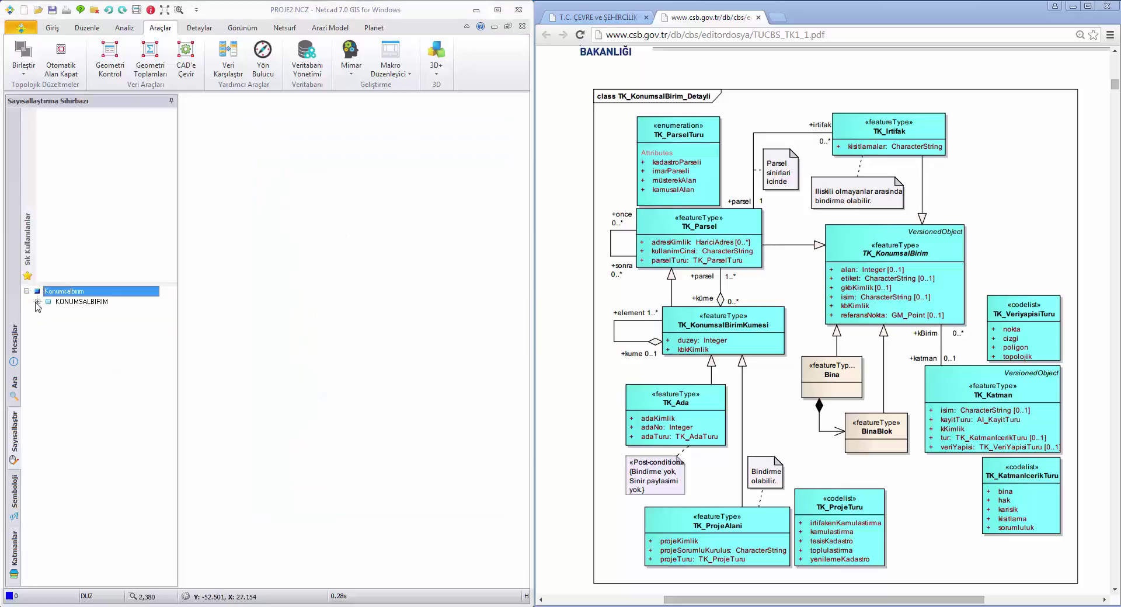
pyautogui.click(38, 302)
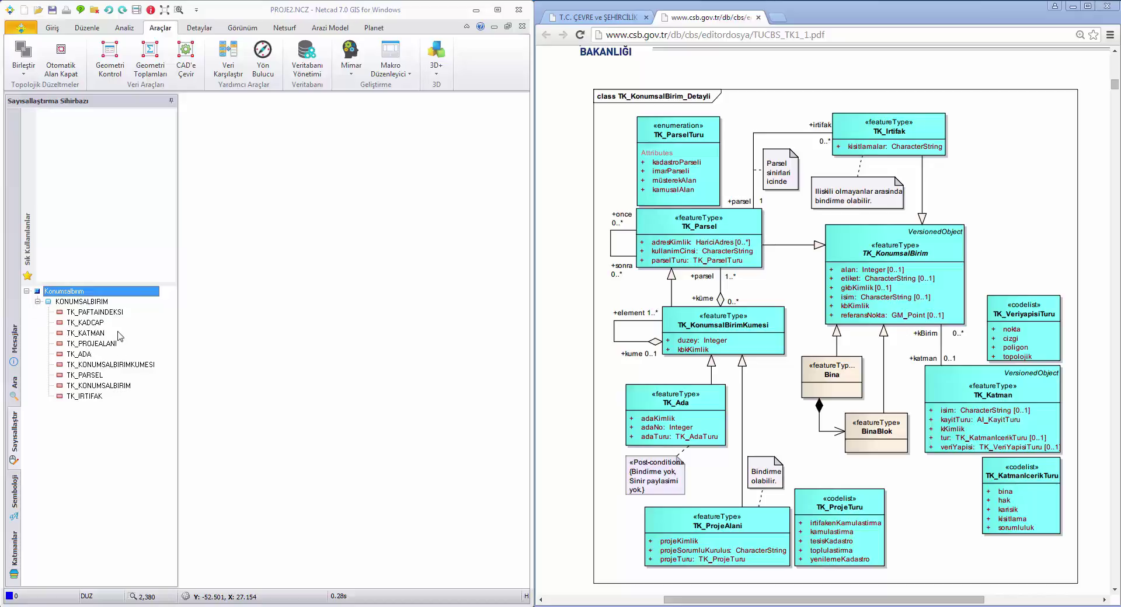
pyautogui.click(89, 354)
pyautogui.click(98, 376)
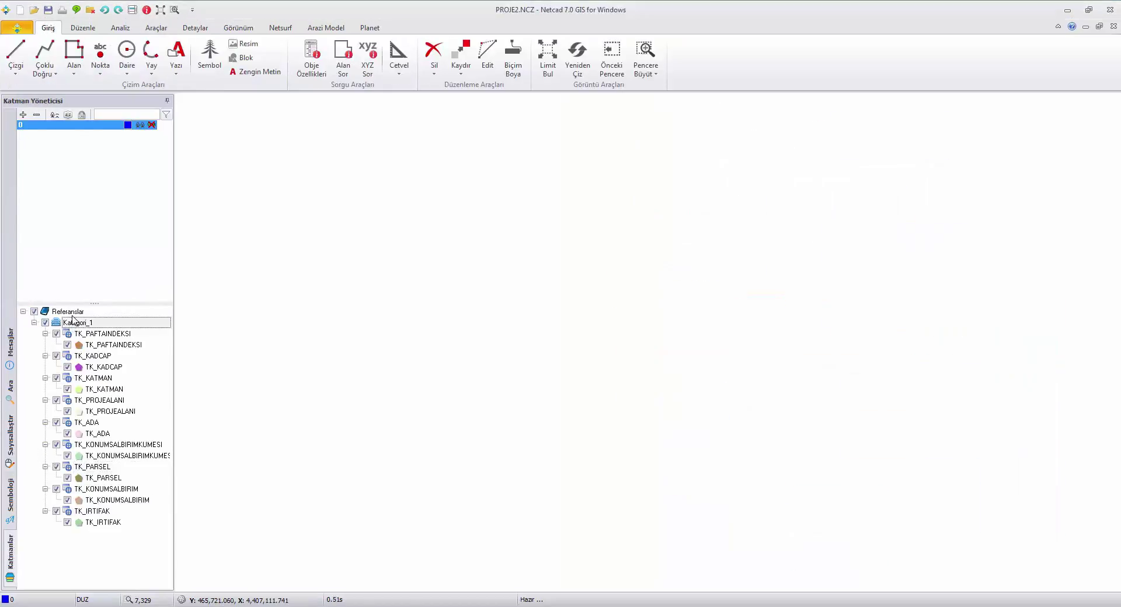
# - Add a Kategori_2 group and load 129-A-23-A-1-A.tif into it as a raster
pyautogui.rightClick(72, 319)
pyautogui.click(88, 334)
pyautogui.rightClick(94, 535)
pyautogui.moveTo(118, 431)
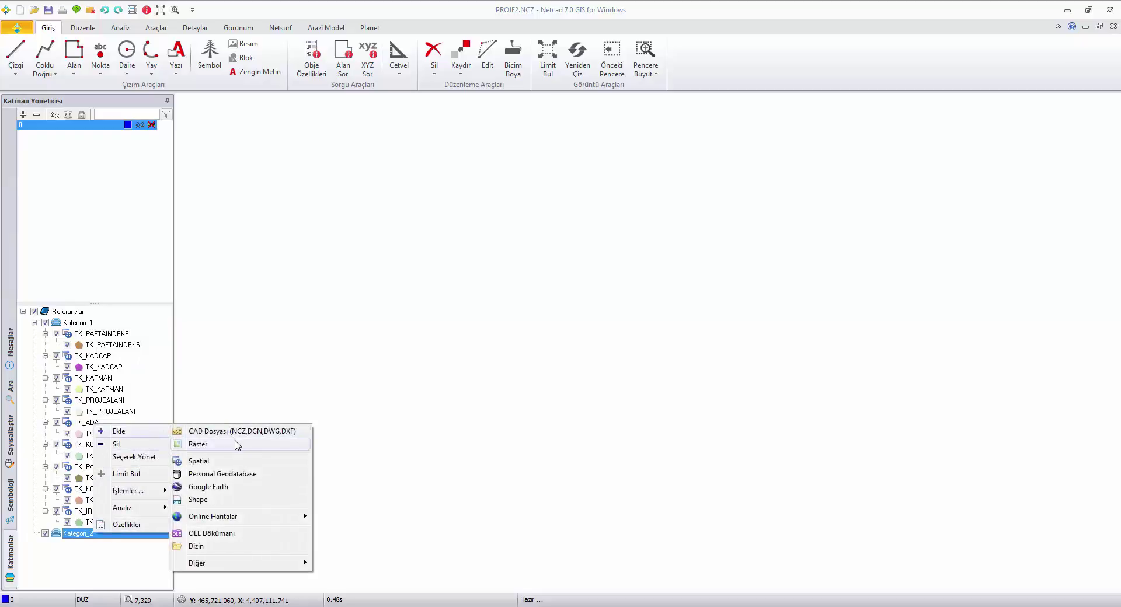
pyautogui.click(237, 445)
pyautogui.doubleClick(409, 367)
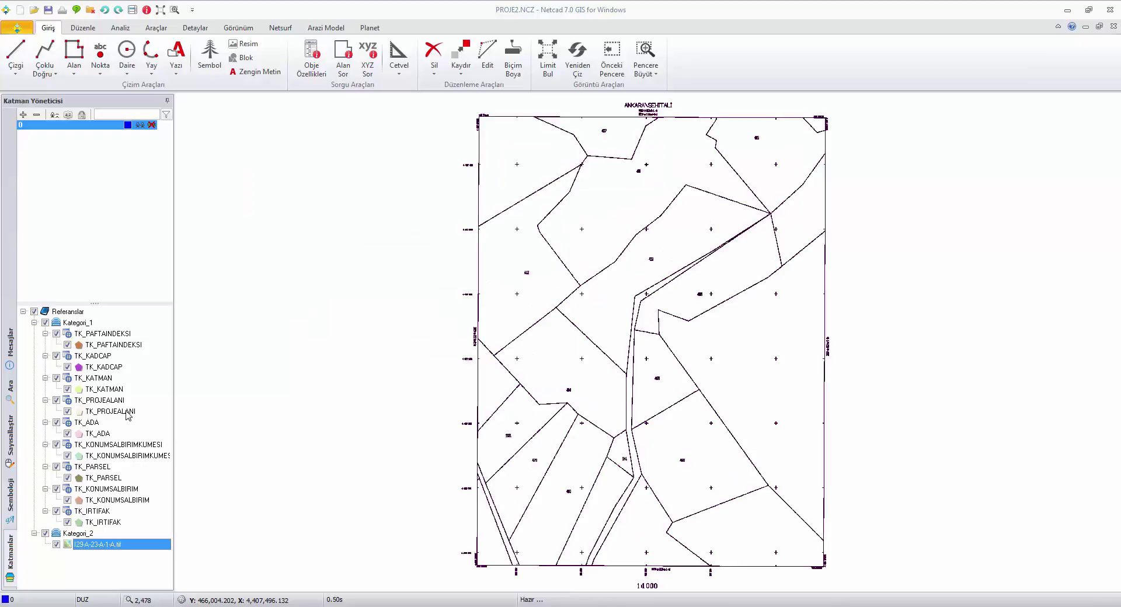
# - Zoom to a window around parcels 412 and 413 on the scanned sheet
pyautogui.click(175, 10)
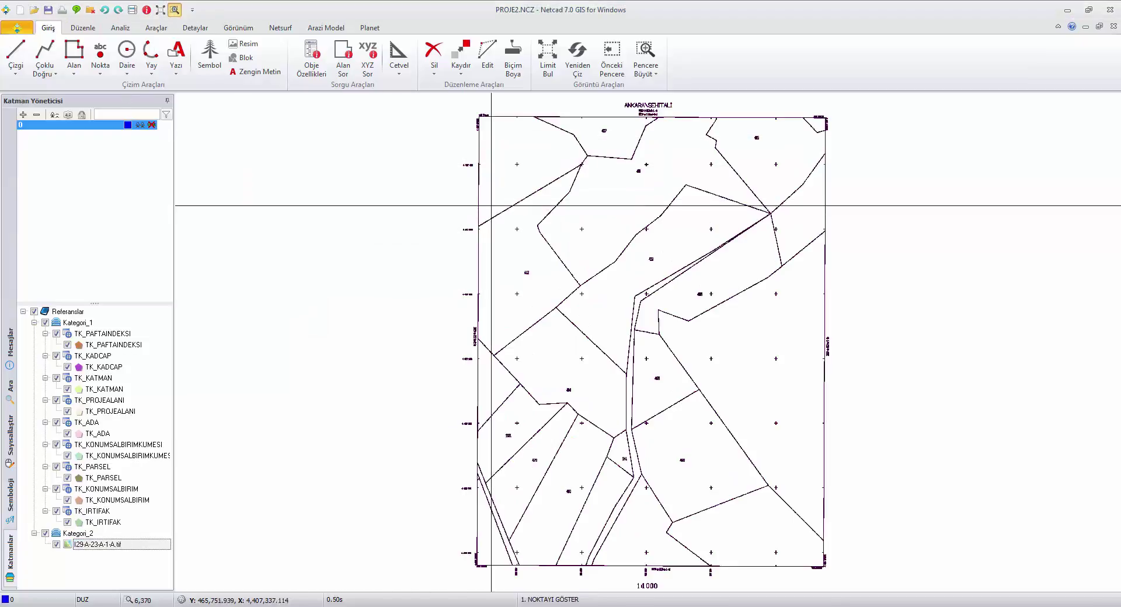
pyautogui.click(556, 176)
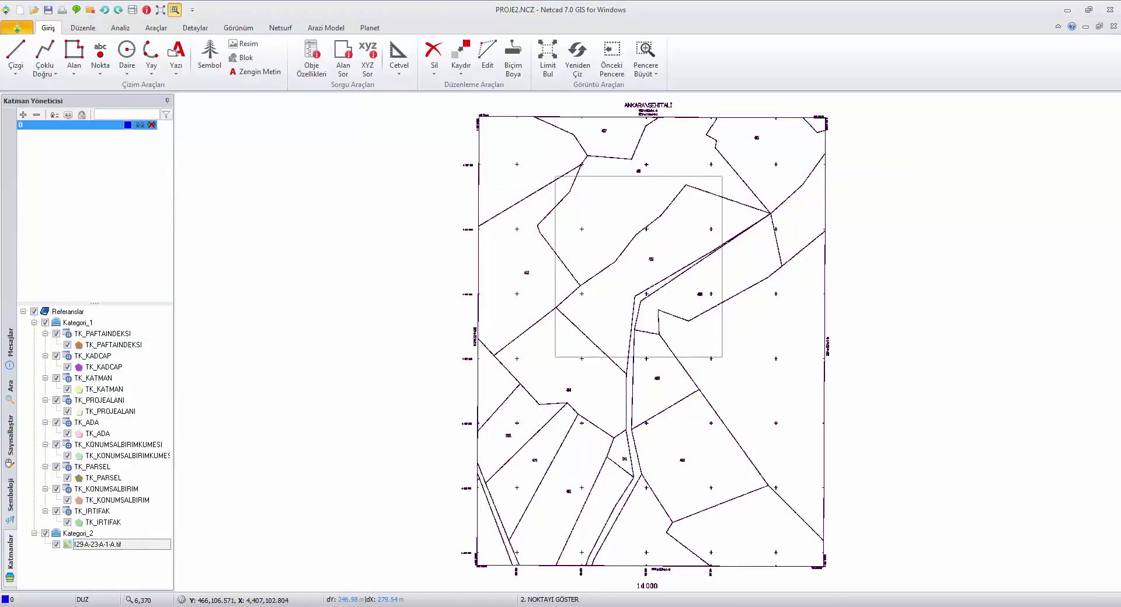
pyautogui.click(774, 385)
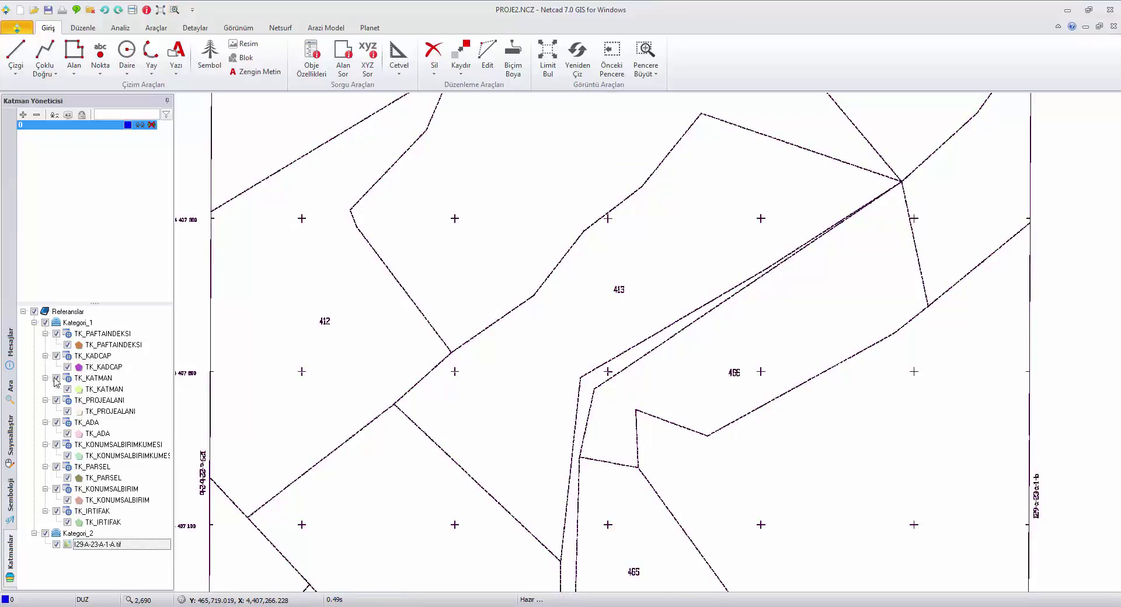
# - Trace parcel 413 as a new closed TK_PARSEL polygon over the raster sheet
pyautogui.click(12, 445)
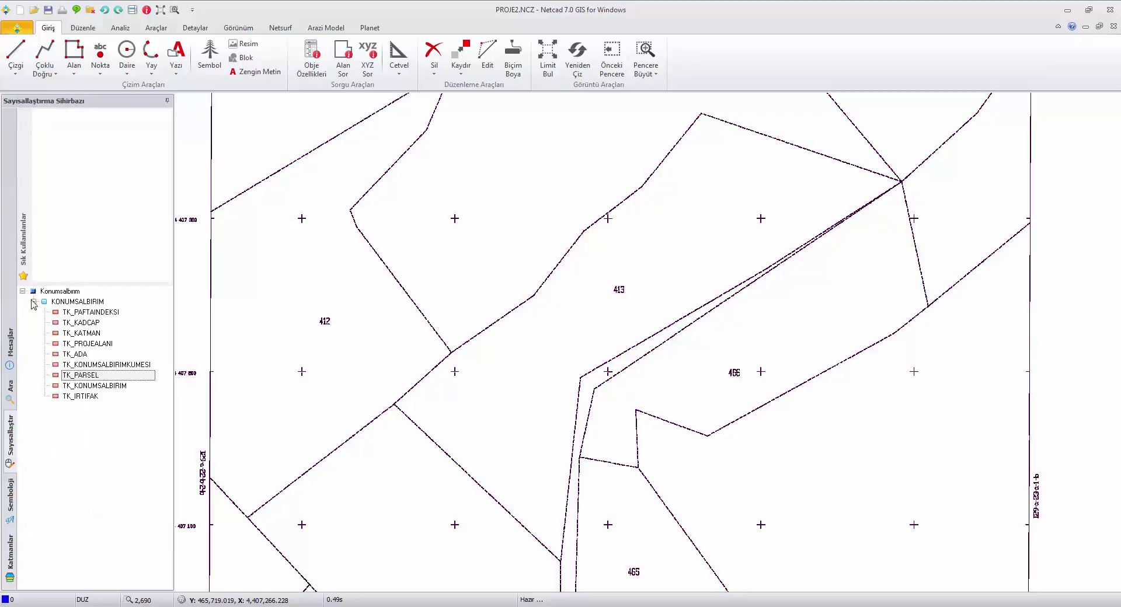
pyautogui.rightClick(80, 377)
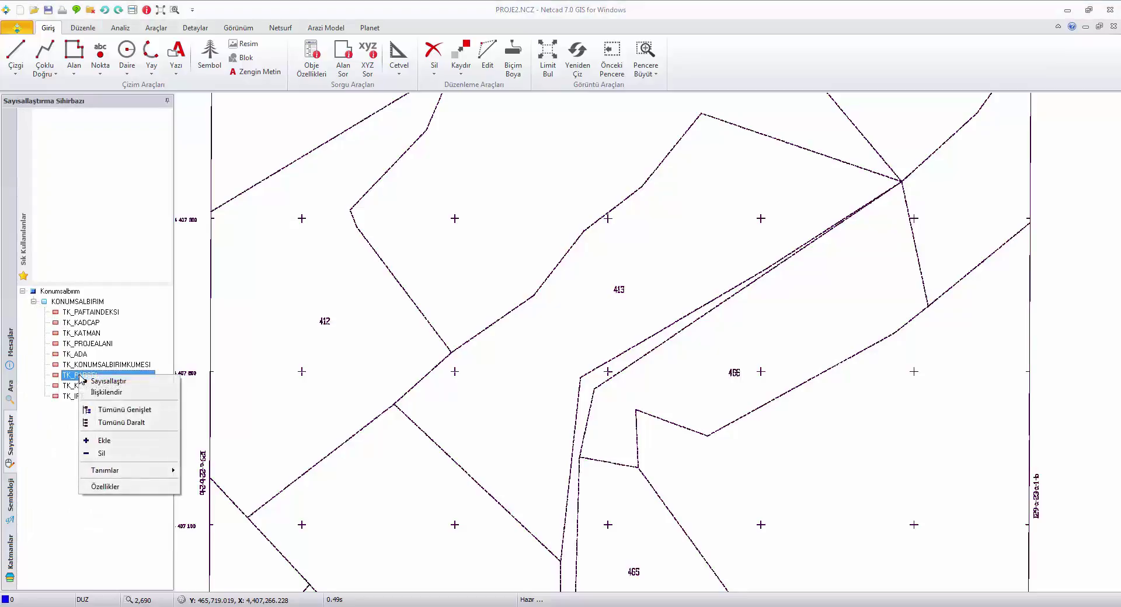
pyautogui.click(98, 383)
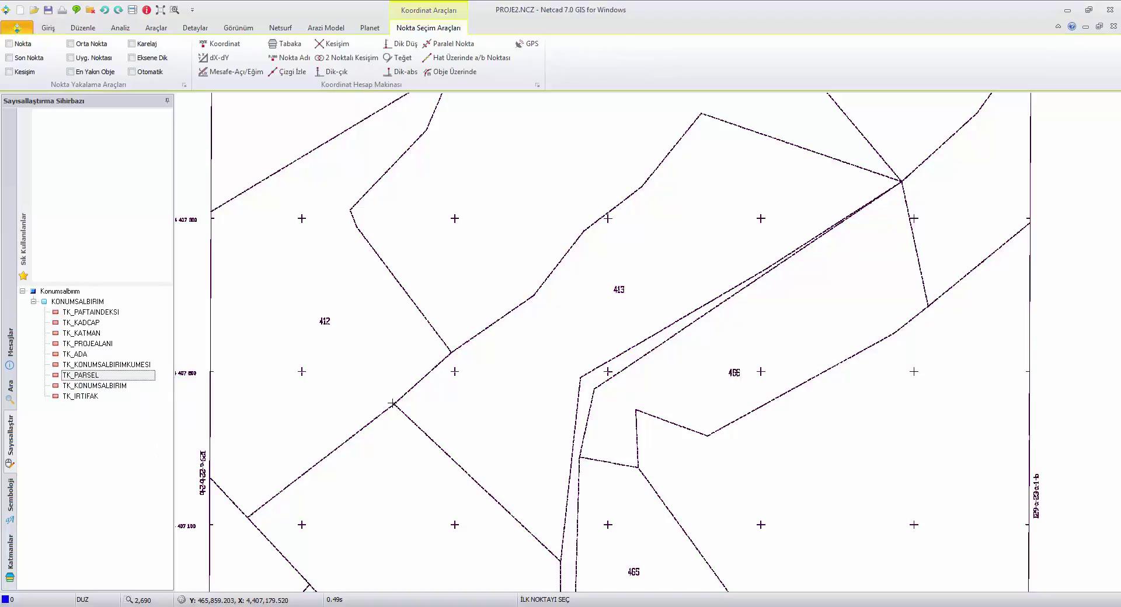
pyautogui.click(394, 404)
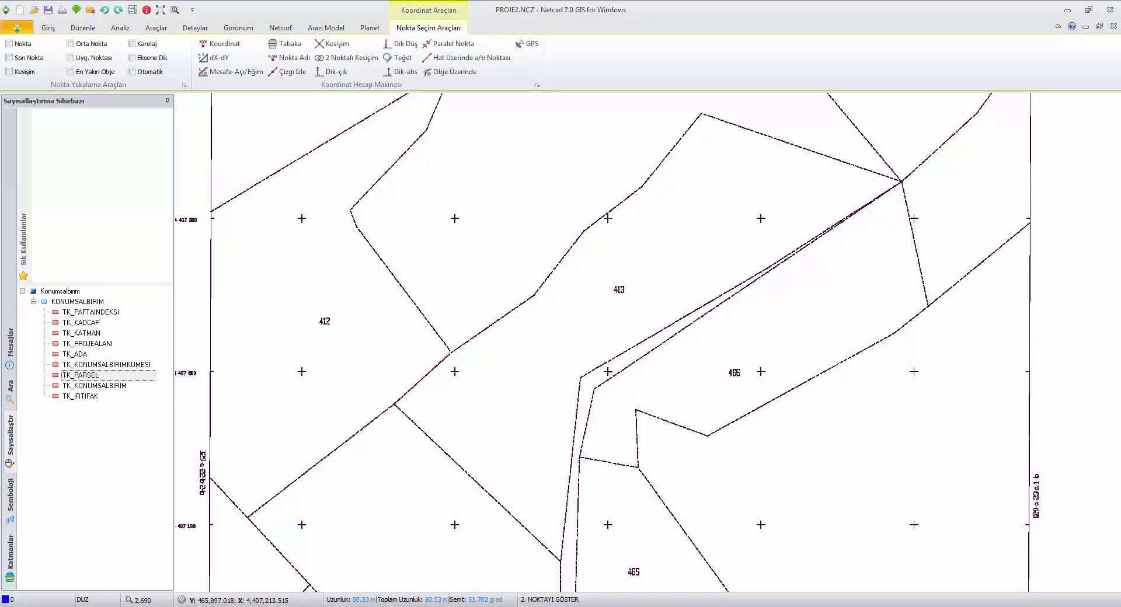
pyautogui.click(452, 351)
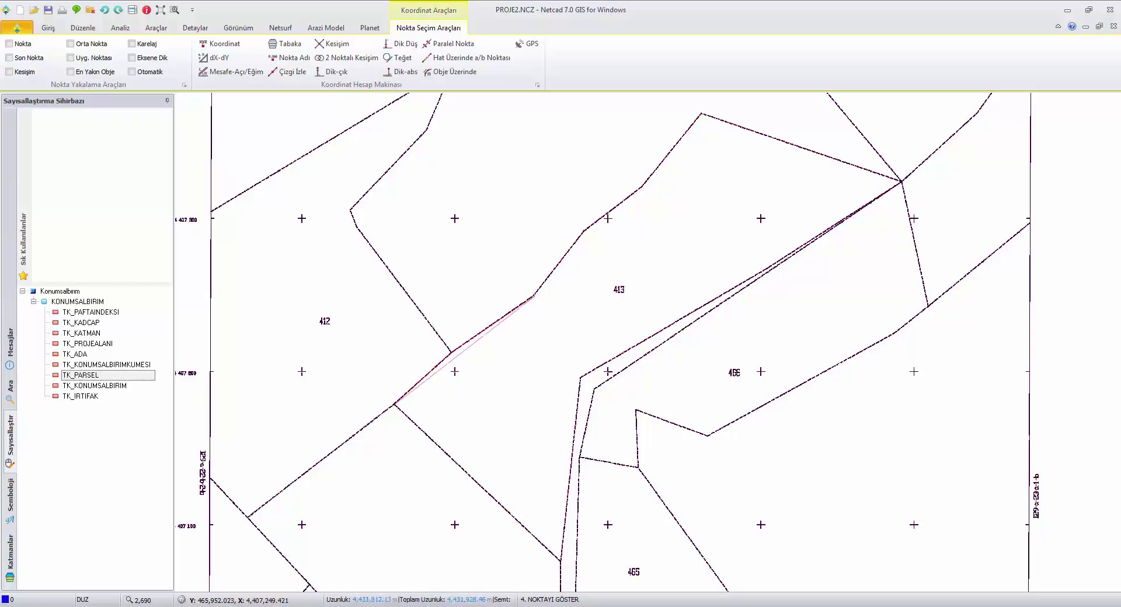
pyautogui.click(102, 379)
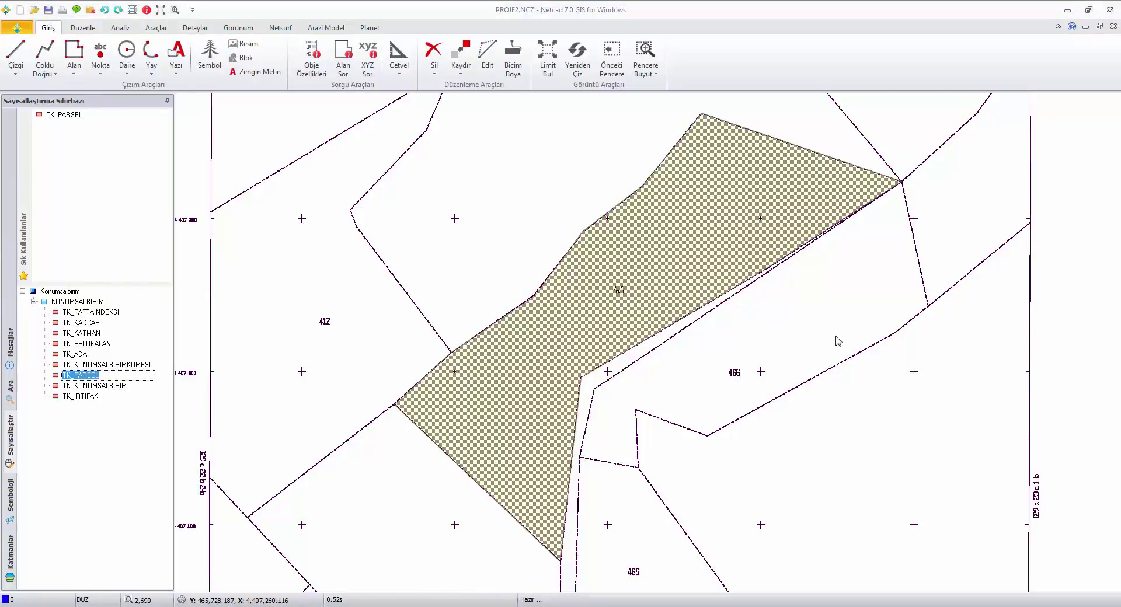
# - Show the whole map sheet and open the TK_PARSEL attribute table
pyautogui.click(160, 11)
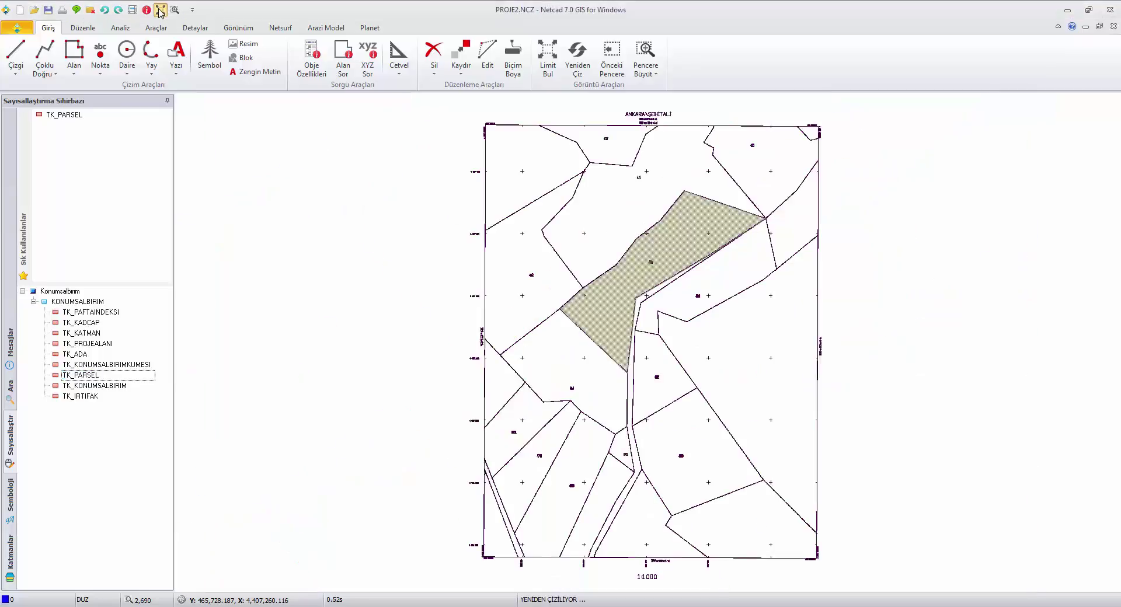
pyautogui.click(11, 557)
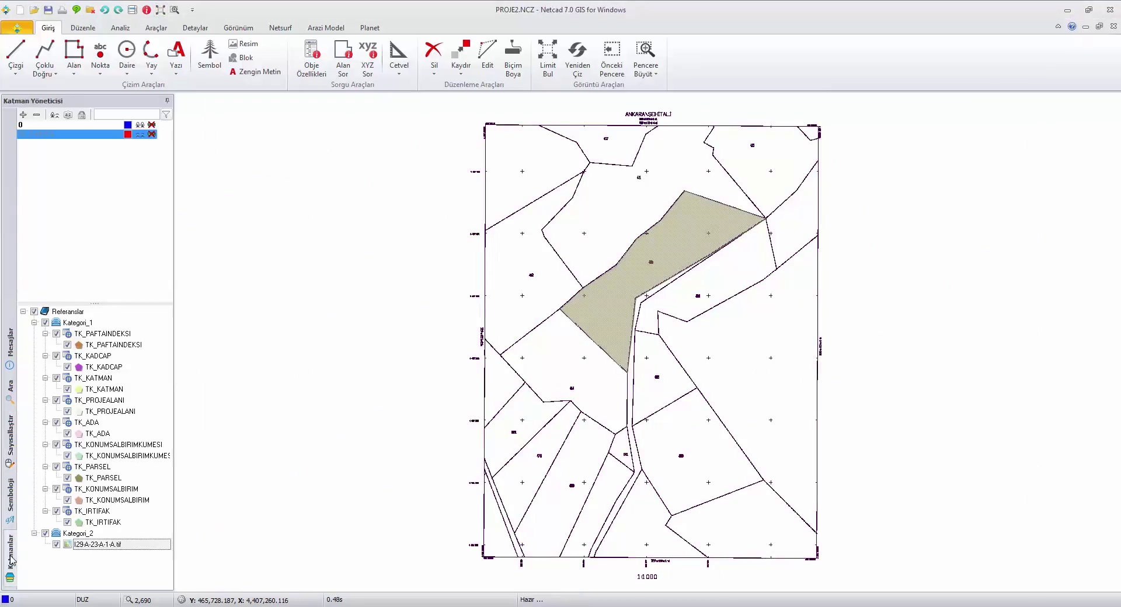
pyautogui.rightClick(85, 467)
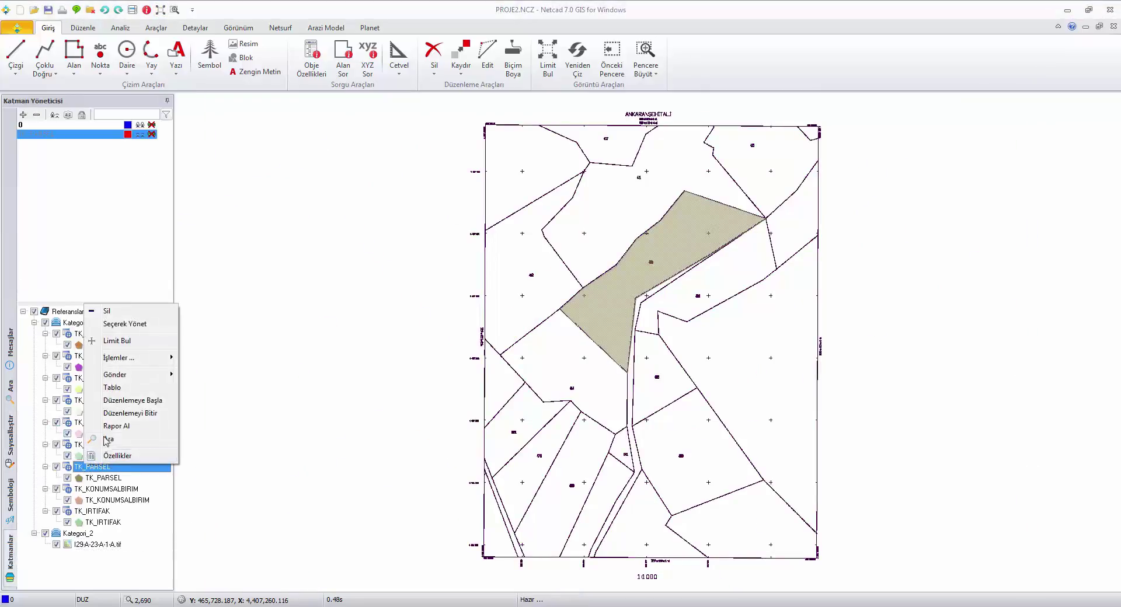
pyautogui.click(113, 388)
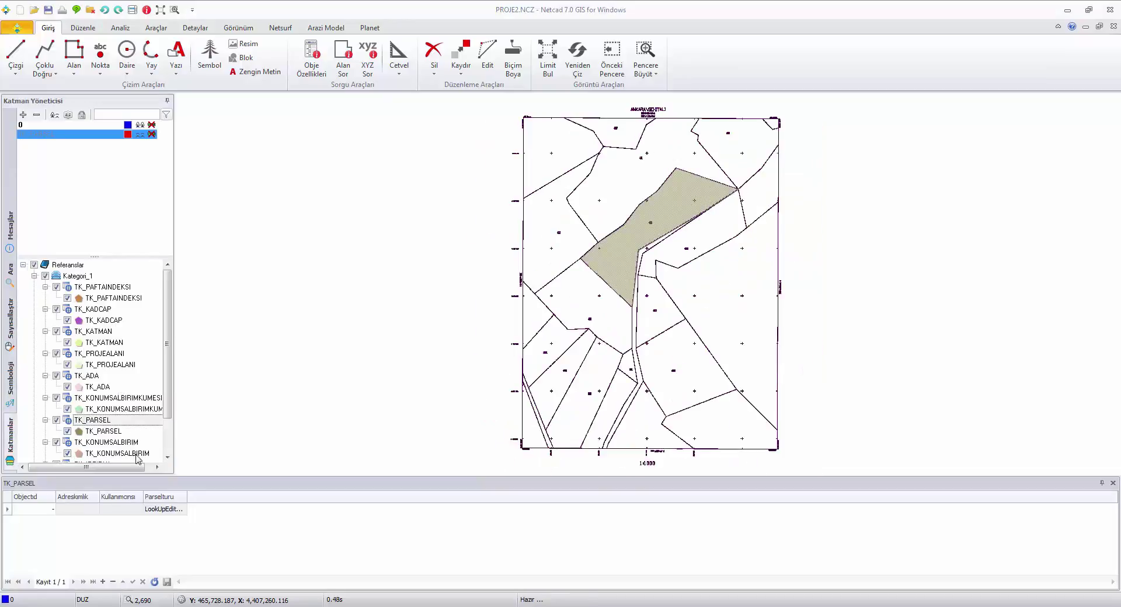
# - Set Parselturu to Kadastro Parseli, Kullanımcinsi to TARLA and an Adreskimlik, then save the record
pyautogui.click(174, 511)
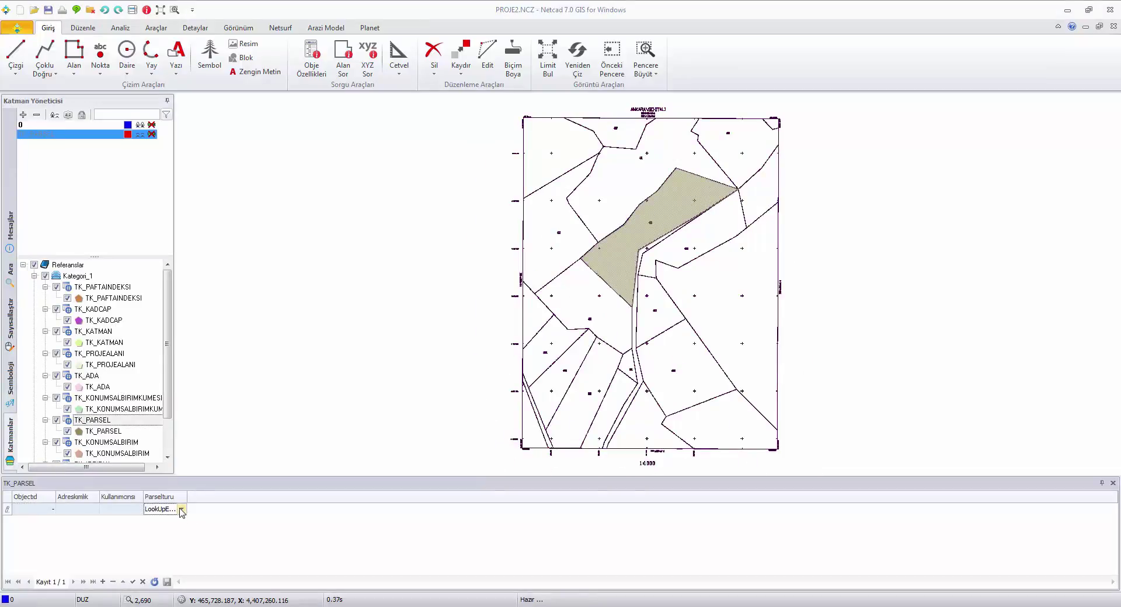
pyautogui.click(182, 511)
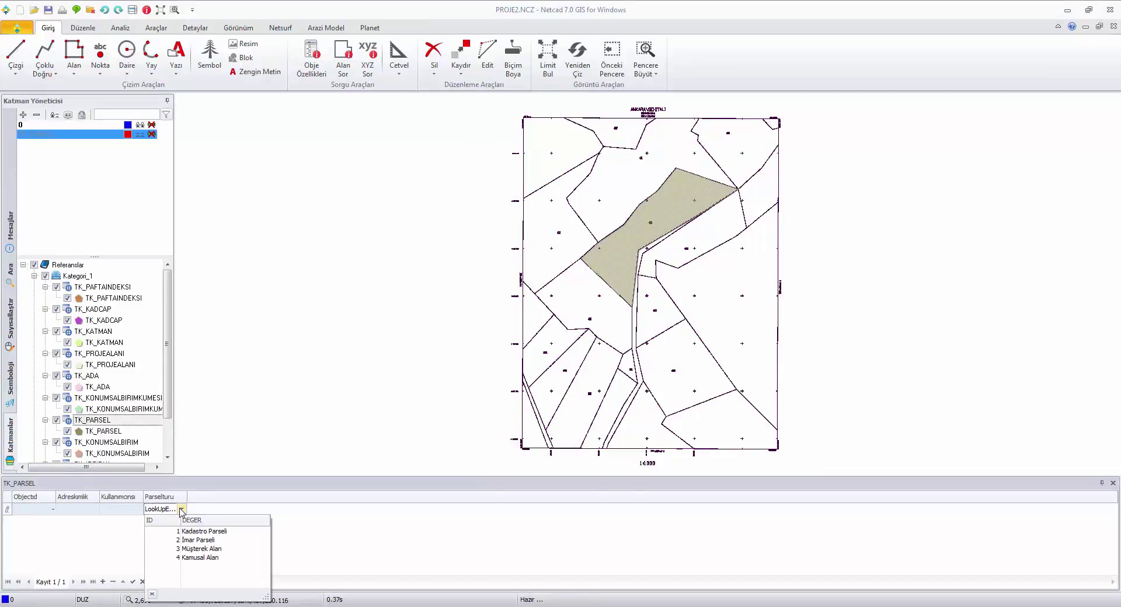
pyautogui.click(235, 533)
pyautogui.click(126, 510)
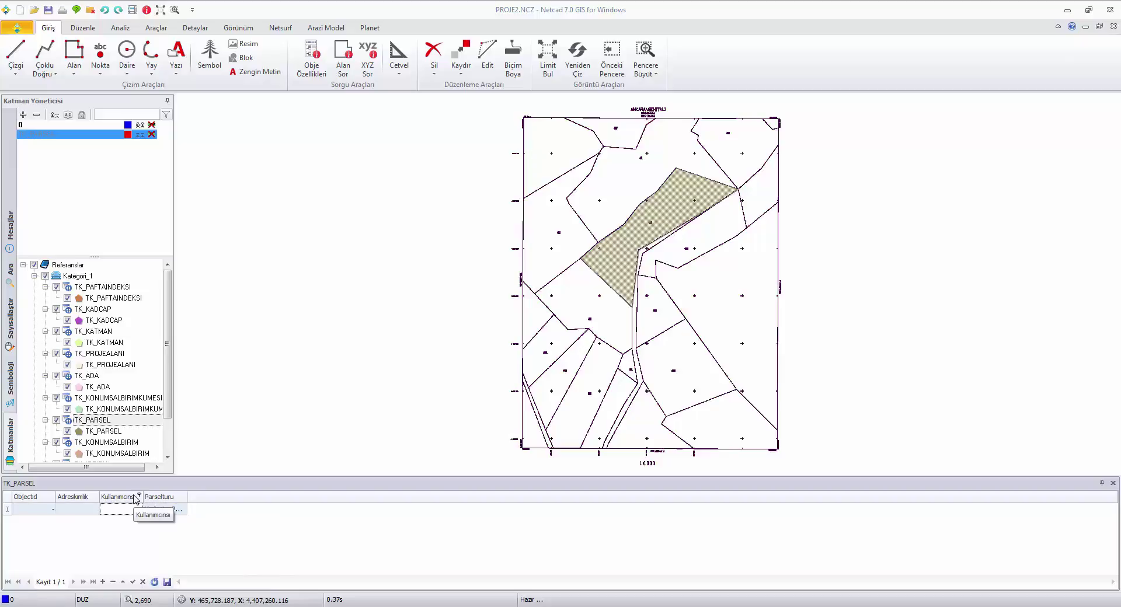
pyautogui.write('TARLA')
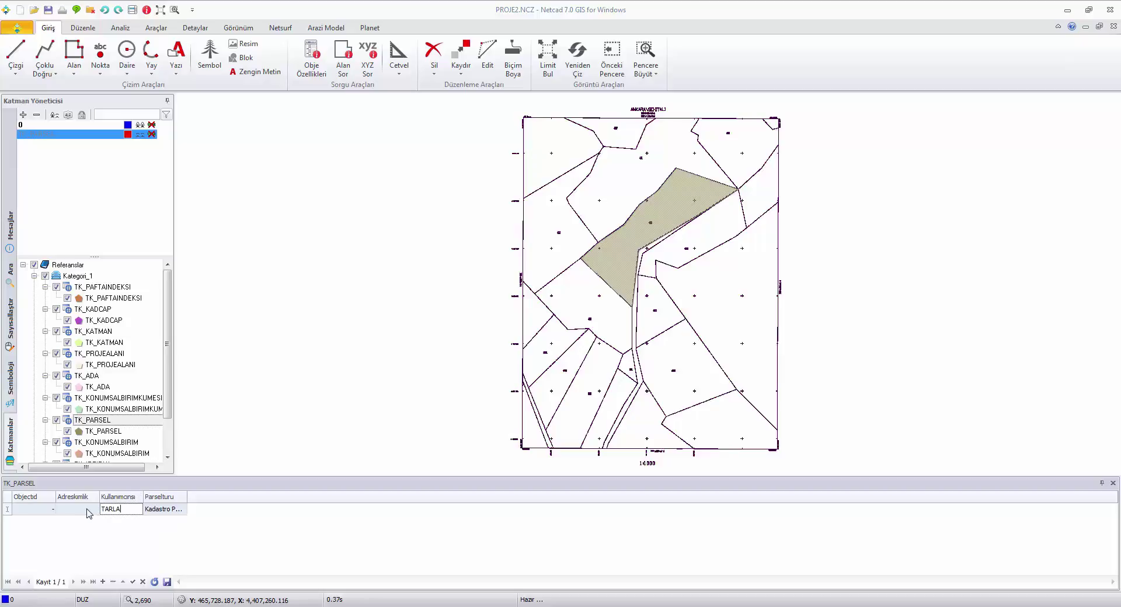
pyautogui.click(88, 510)
pyautogui.write('122547')
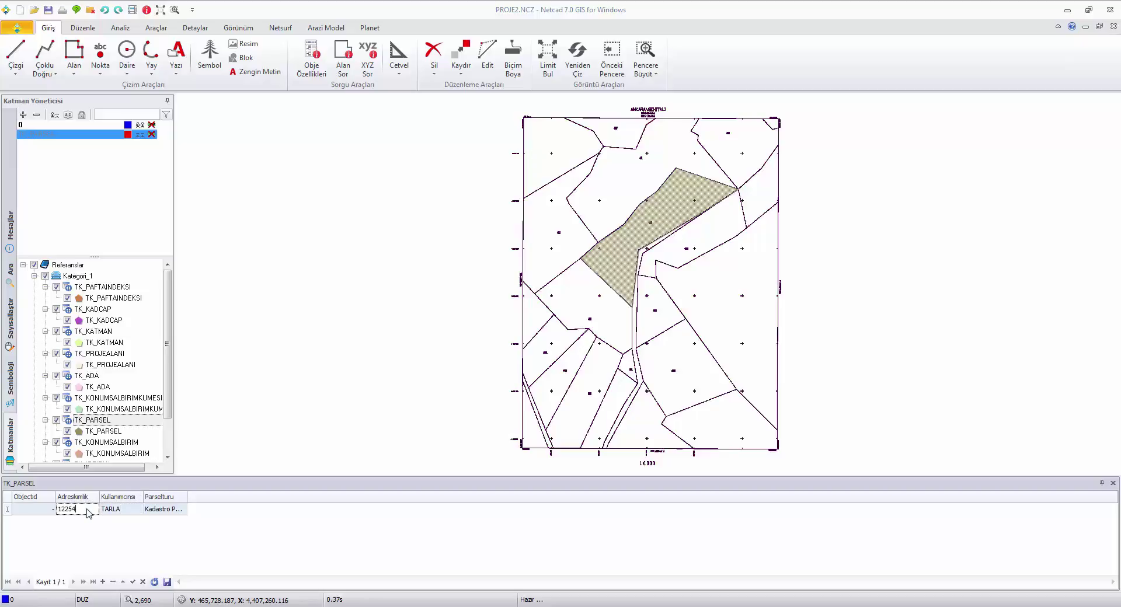
pyautogui.click(167, 587)
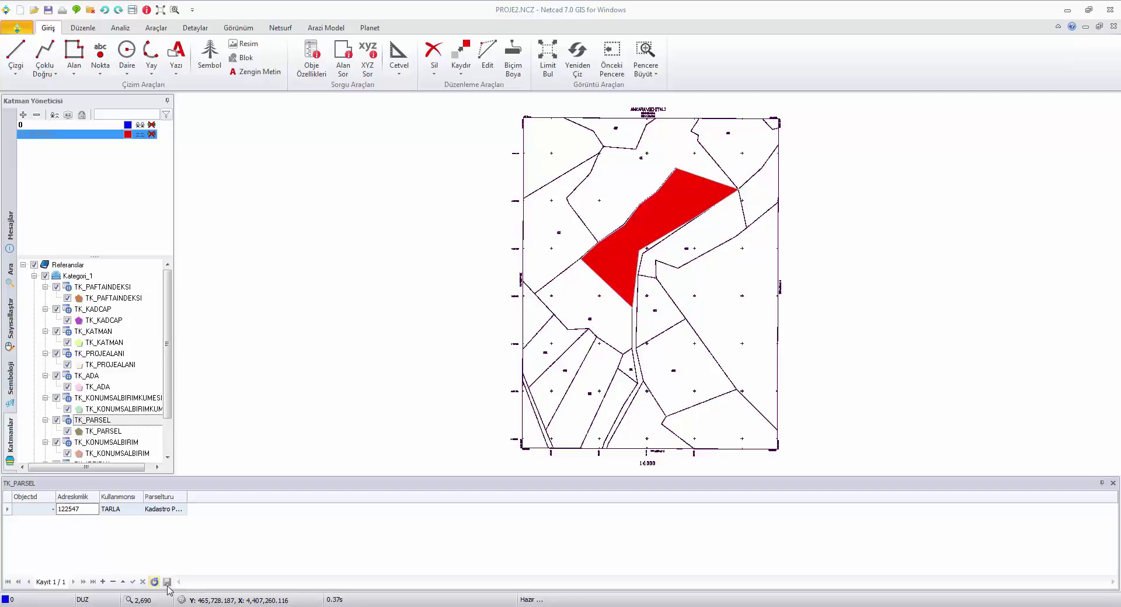
pyautogui.click(1113, 483)
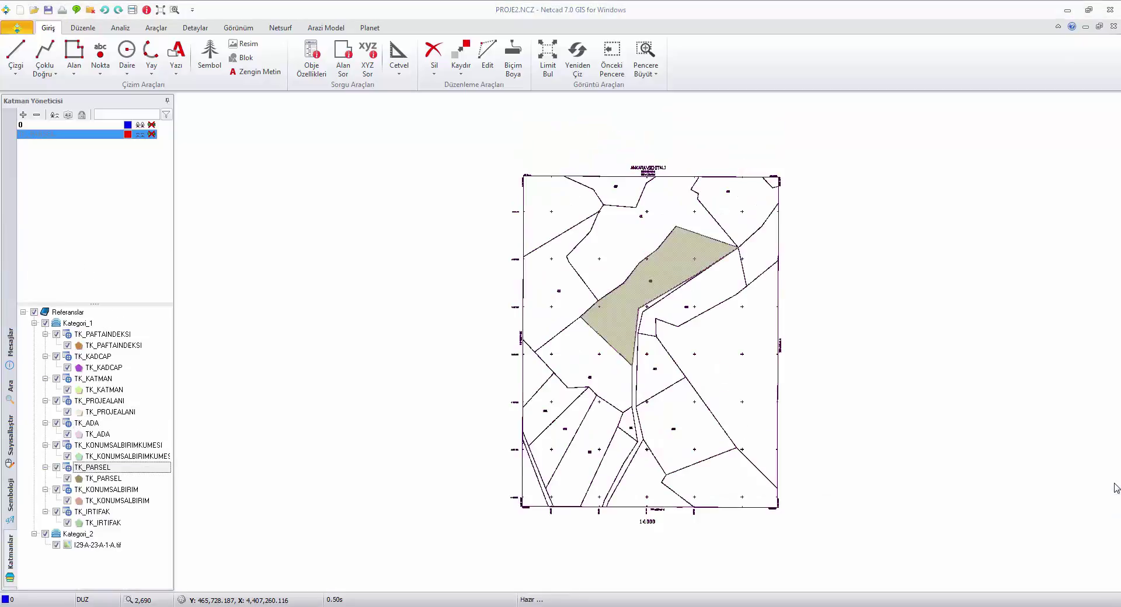
# - Check parcel 413's TK_PARSEL attributes with Obje Özellikleri, then exit that mode with Esc
pyautogui.click(146, 10)
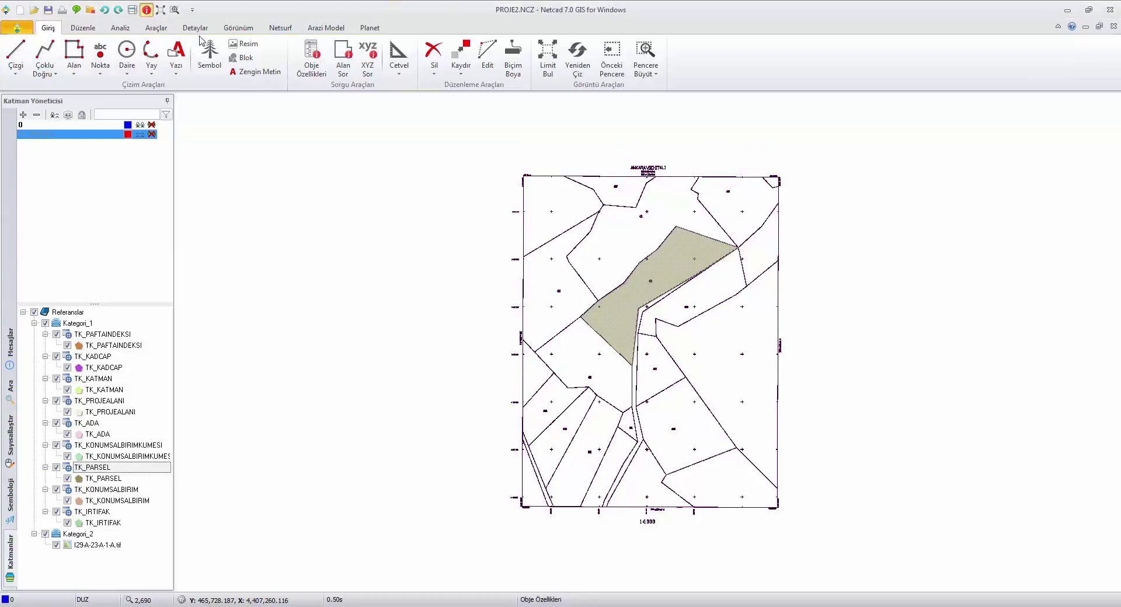
pyautogui.click(666, 269)
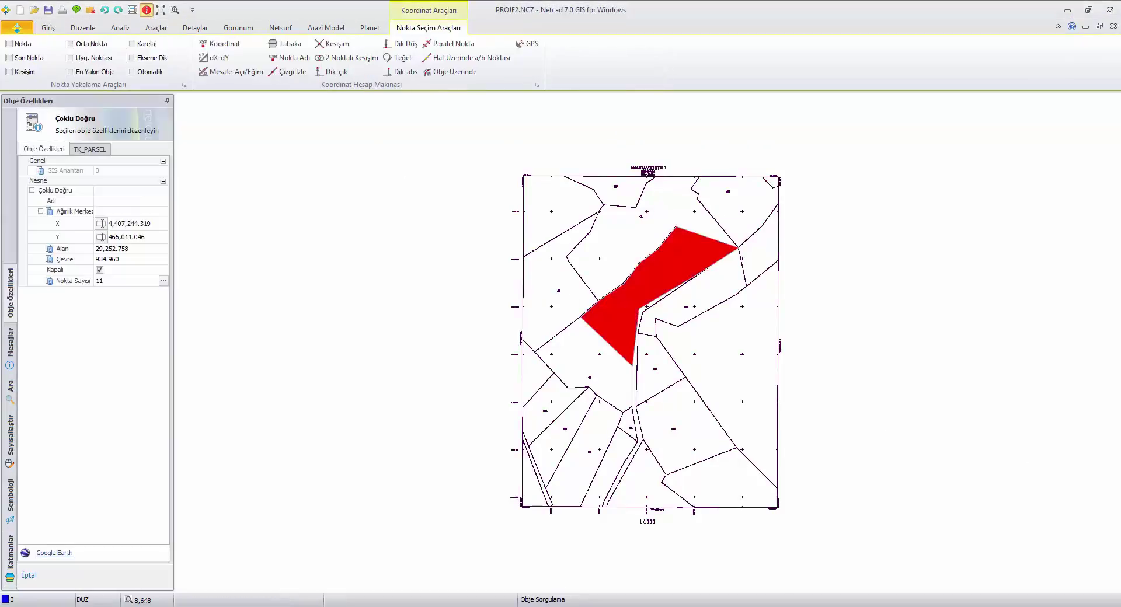
pyautogui.click(91, 151)
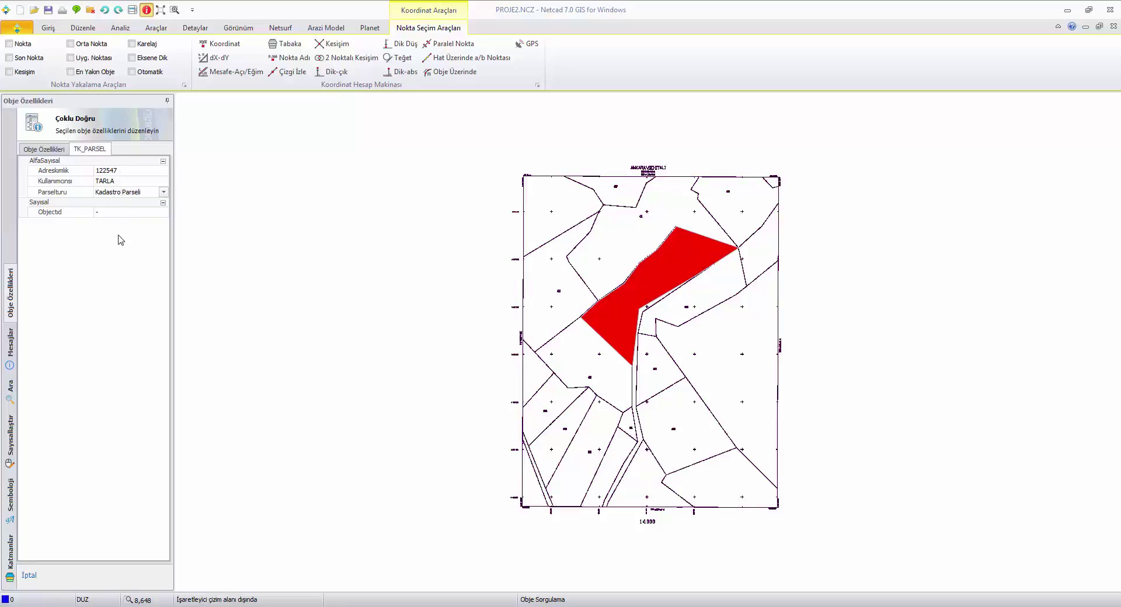
pyautogui.press('Escape')
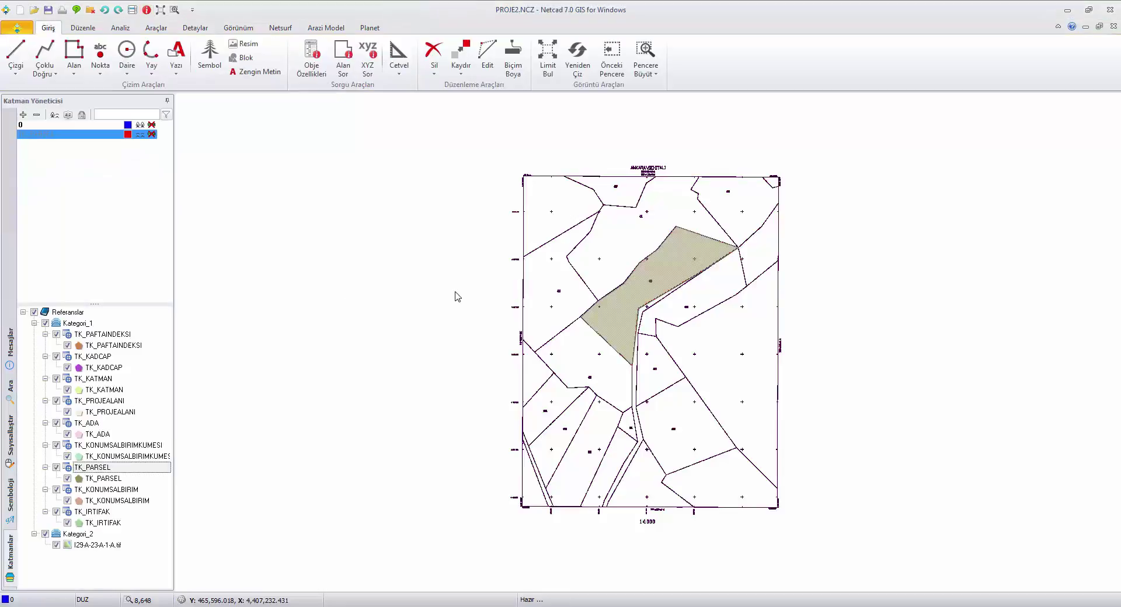
# - Add the drawing file KADASTRO (Katman Kaydet).NCZ to the project
pyautogui.click(17, 28)
pyautogui.moveTo(35, 121)
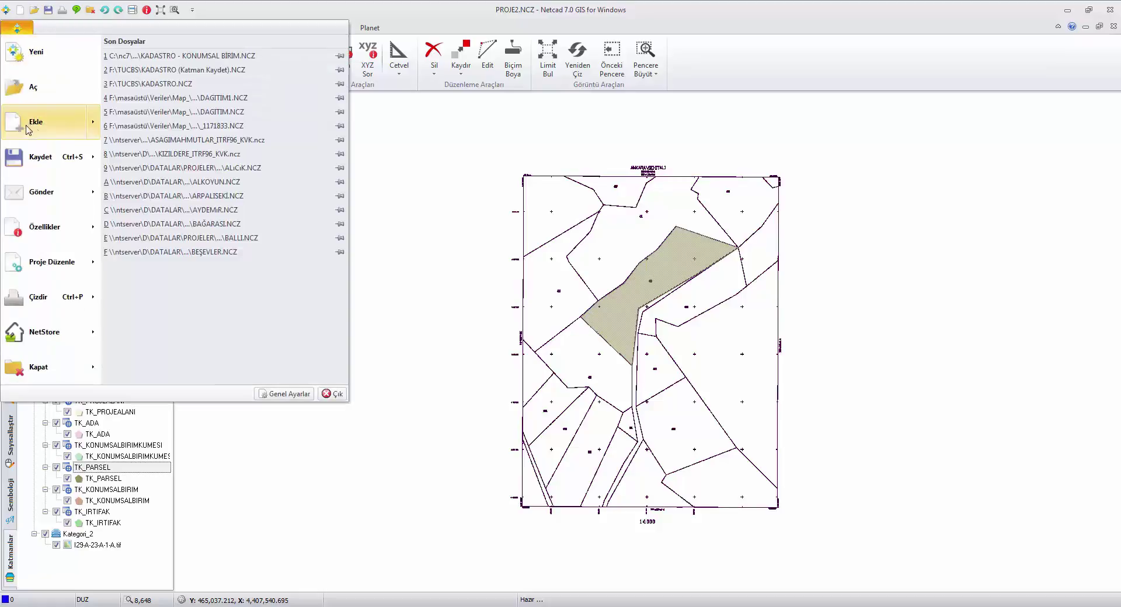
pyautogui.click(168, 85)
pyautogui.click(415, 253)
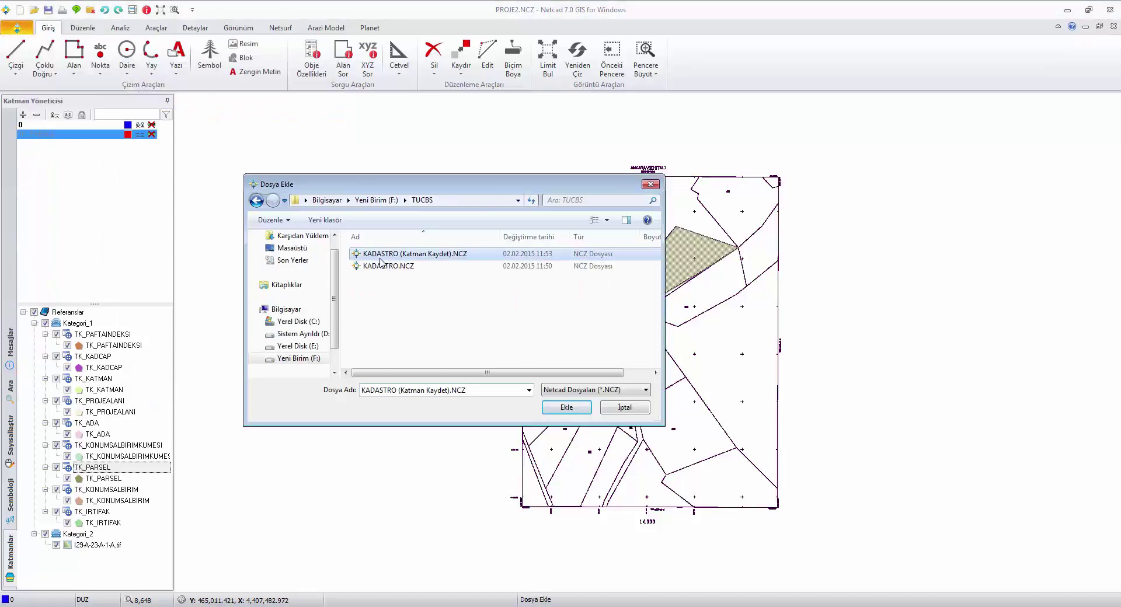
pyautogui.click(566, 408)
pyautogui.click(160, 9)
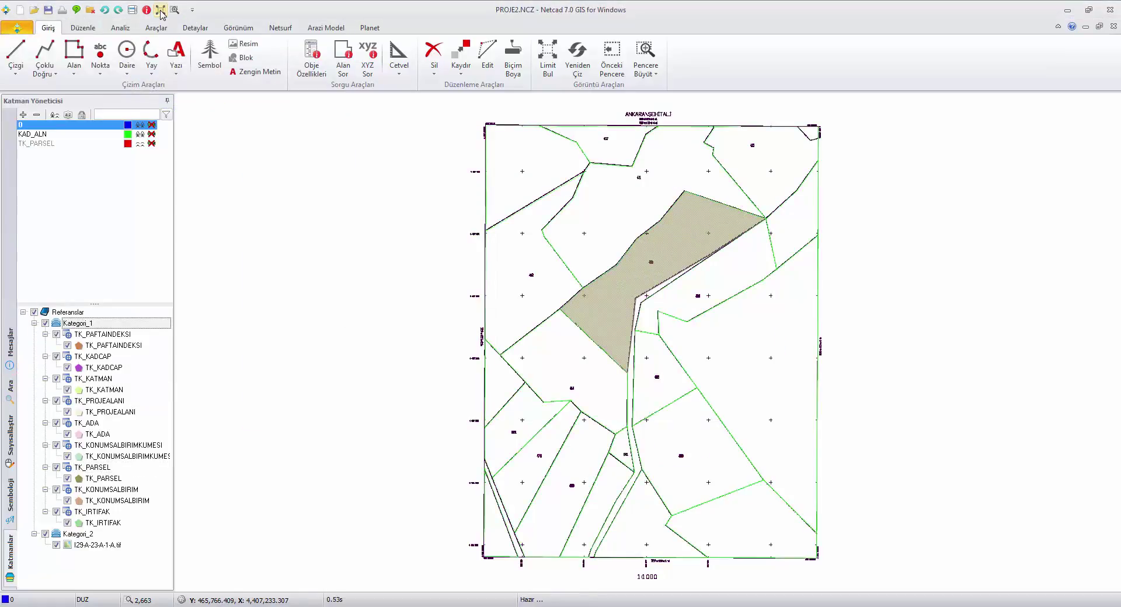
# - Link the drawn parcel areas to the TK_PARSEL table using İlişkilendir
pyautogui.click(14, 448)
pyautogui.click(82, 375)
pyautogui.rightClick(84, 375)
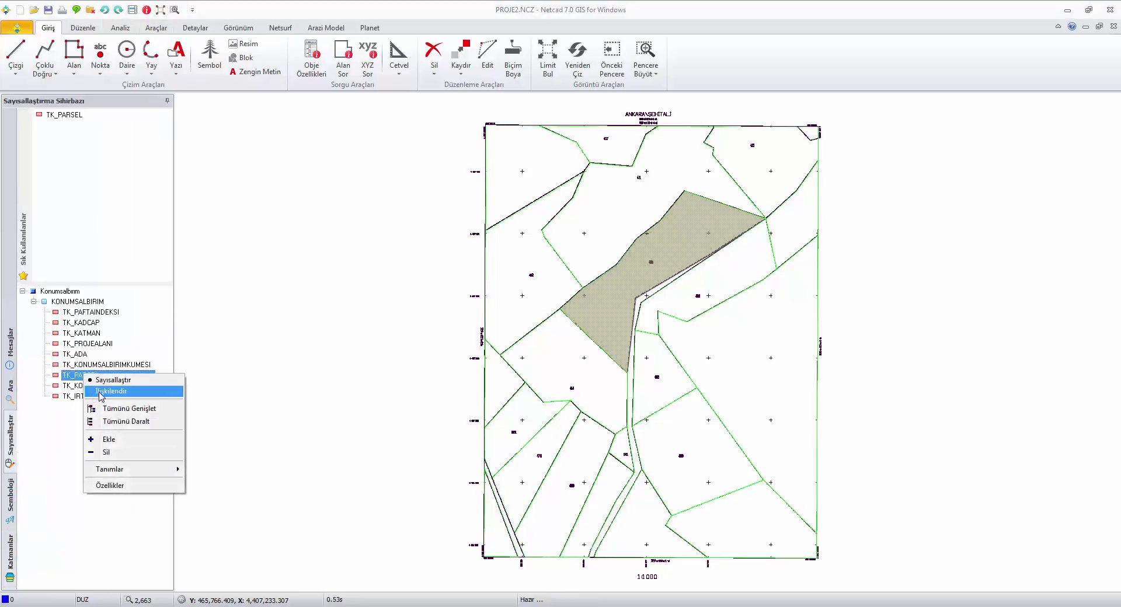
pyautogui.click(111, 392)
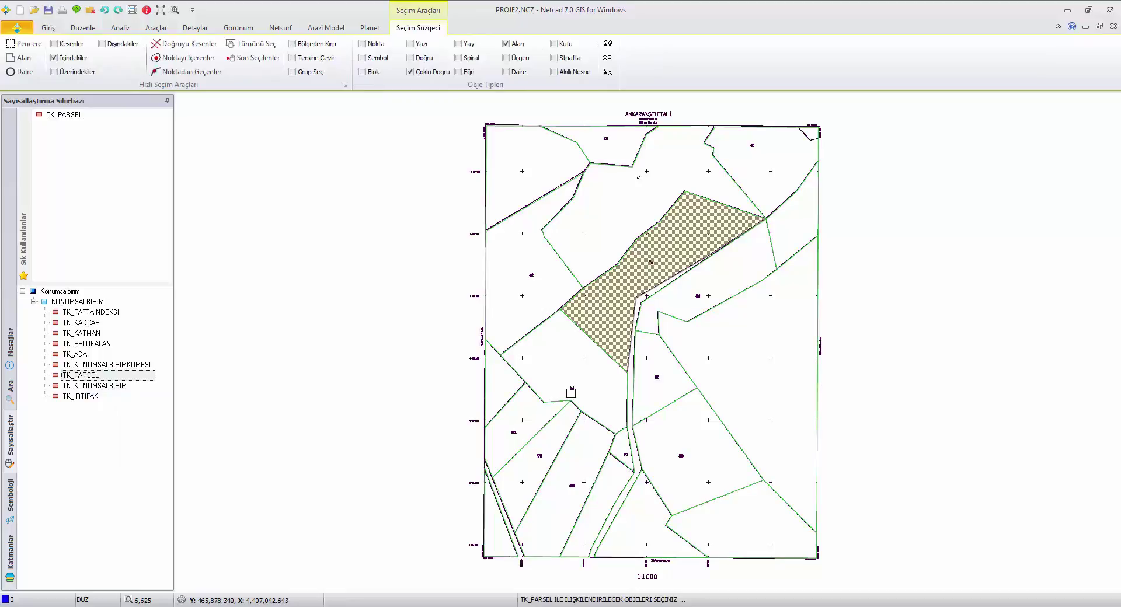
pyautogui.click(571, 393)
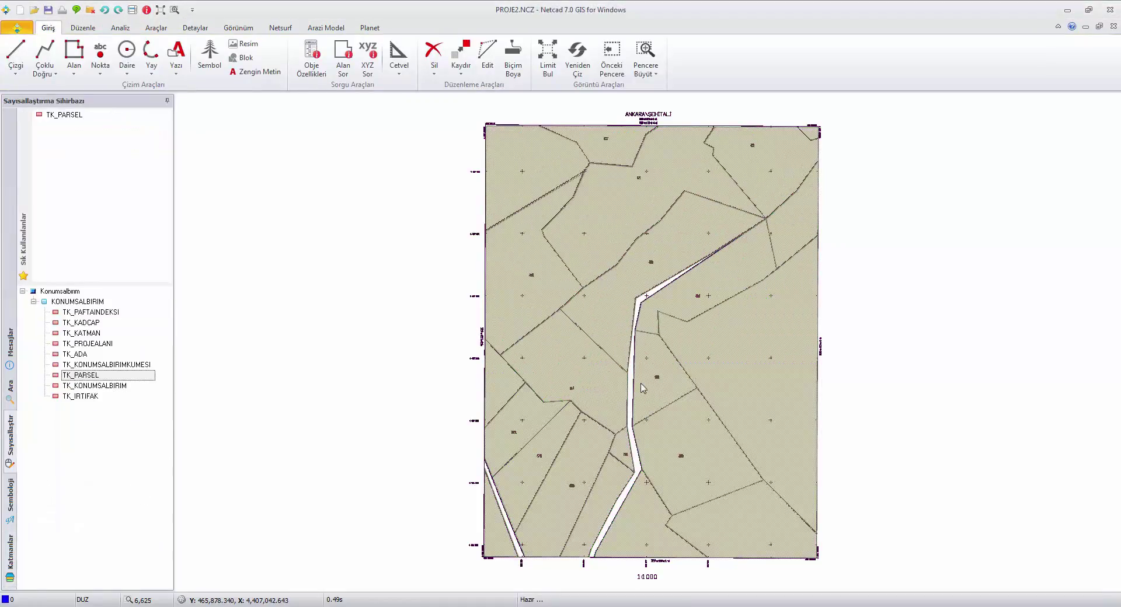
pyautogui.click(9, 563)
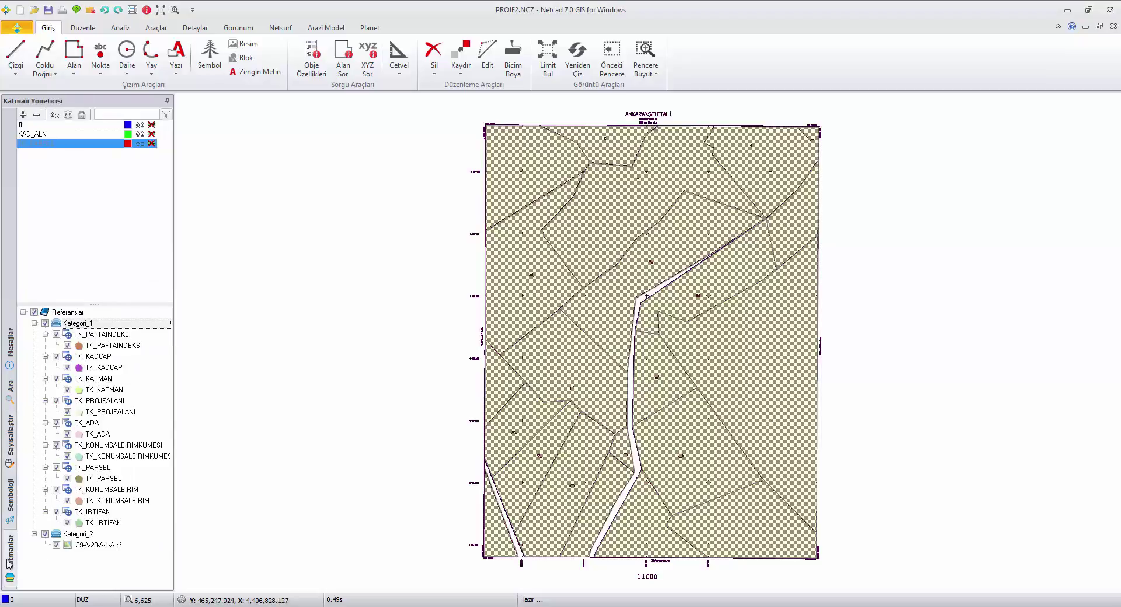
# - In the TK_PARSEL attribute table, set parcel 1's Parselturu to Kadastro Parseli
pyautogui.rightClick(92, 467)
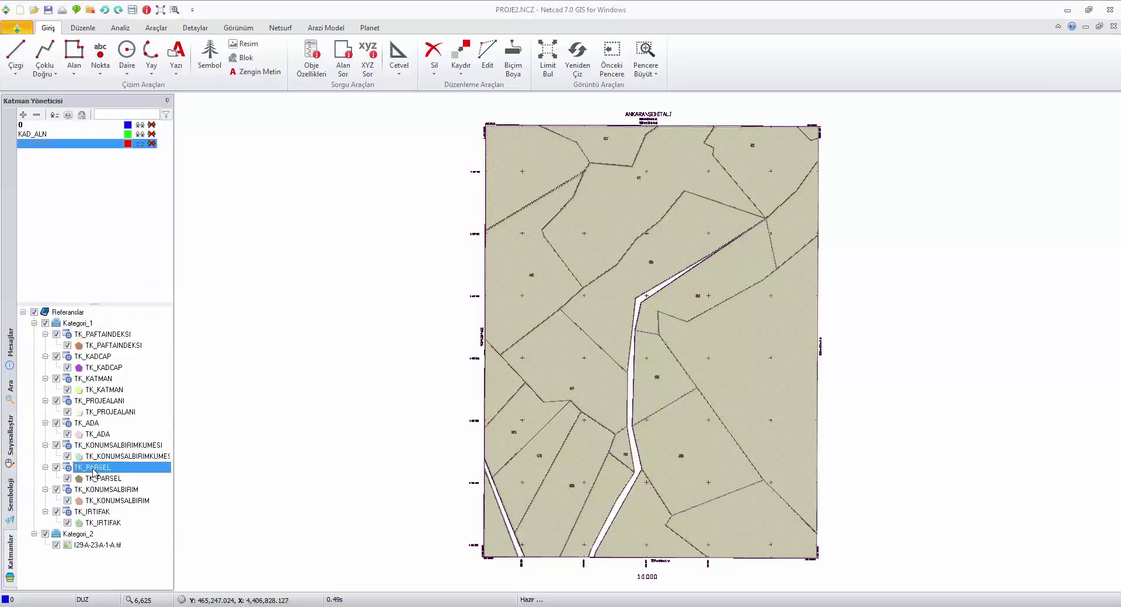
pyautogui.click(120, 393)
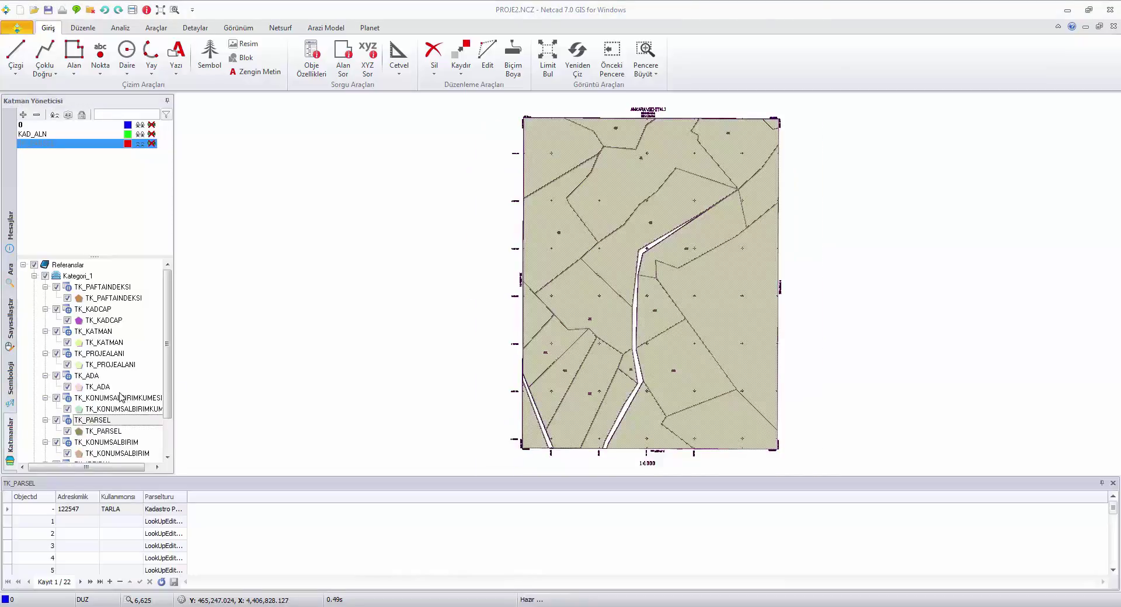
pyautogui.click(212, 536)
pyautogui.click(124, 525)
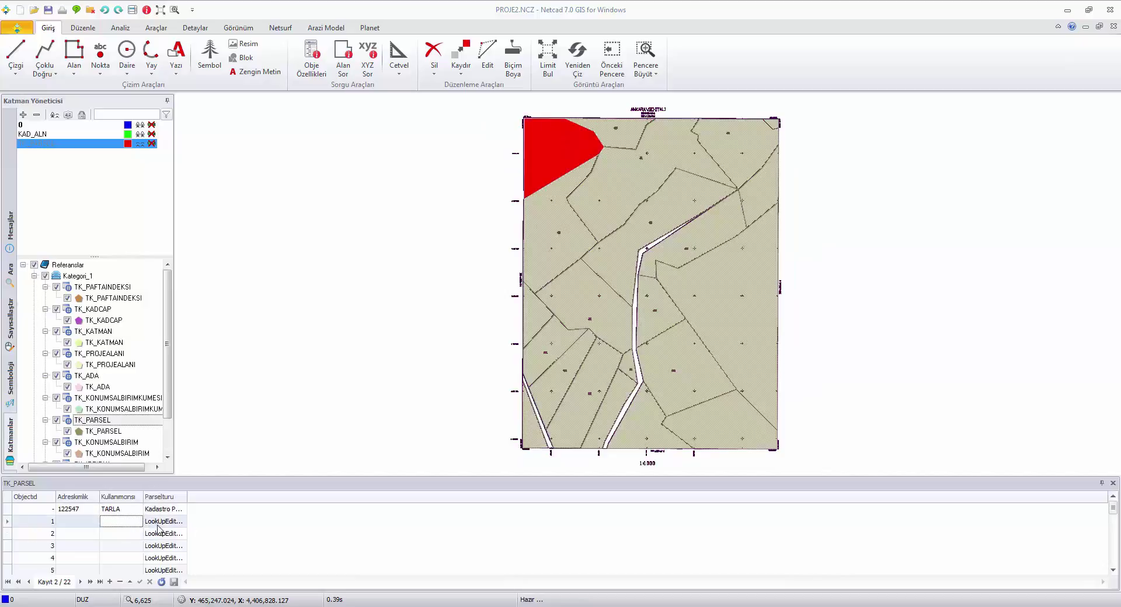
pyautogui.click(159, 526)
pyautogui.click(183, 522)
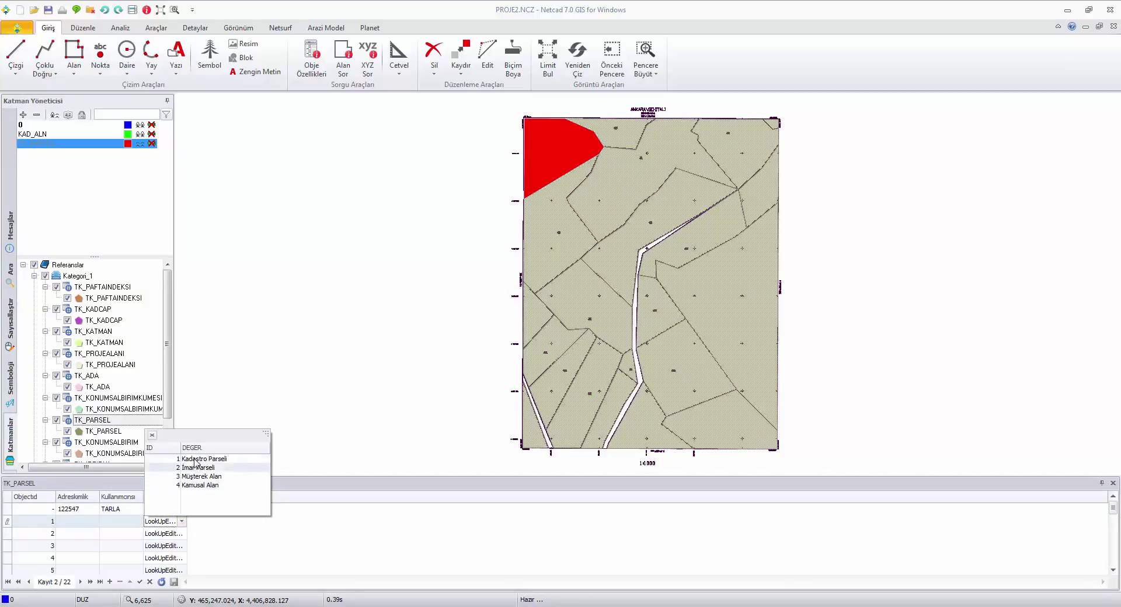
pyautogui.click(175, 463)
# - Set parcel 2's type to Kadastro Parseli, enter usage TARLA, and close the table
pyautogui.click(175, 535)
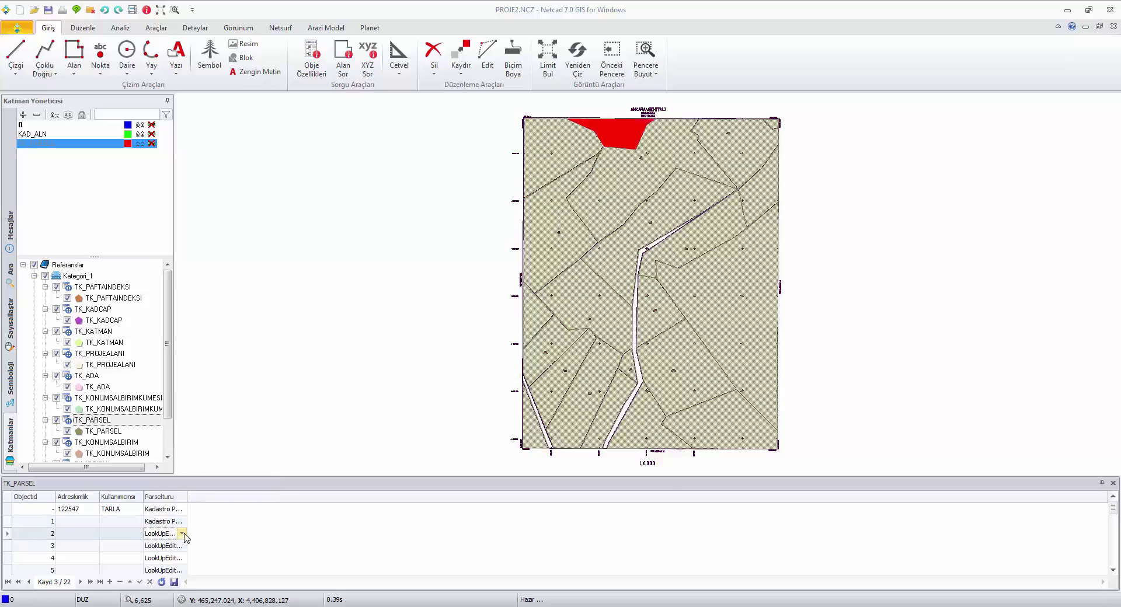
pyautogui.click(182, 534)
pyautogui.click(196, 474)
pyautogui.click(138, 521)
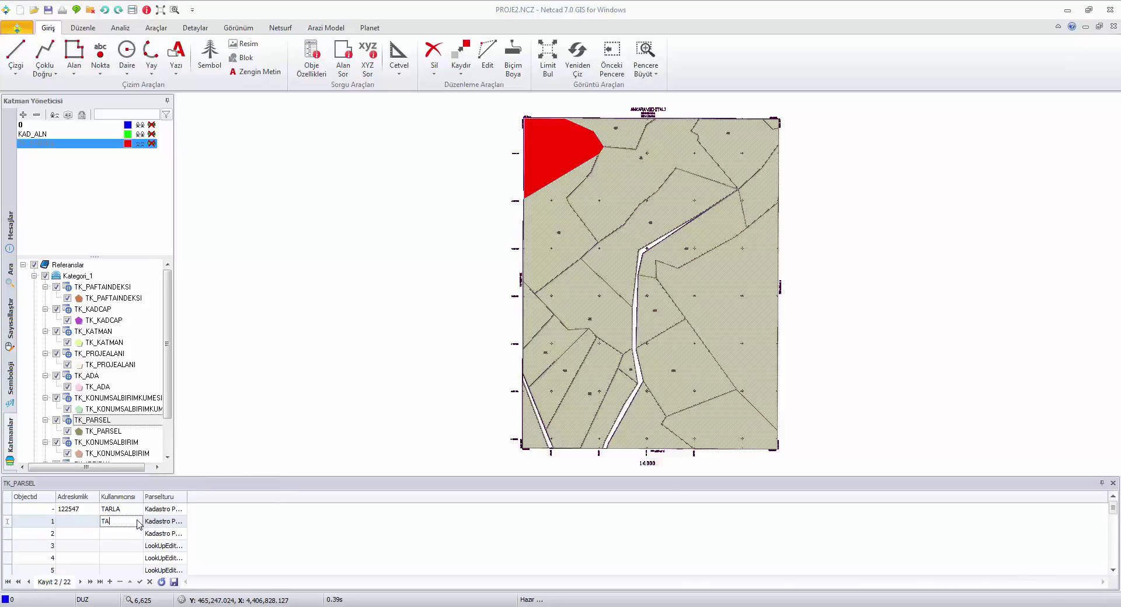
pyautogui.write('TARLA')
pyautogui.click(138, 534)
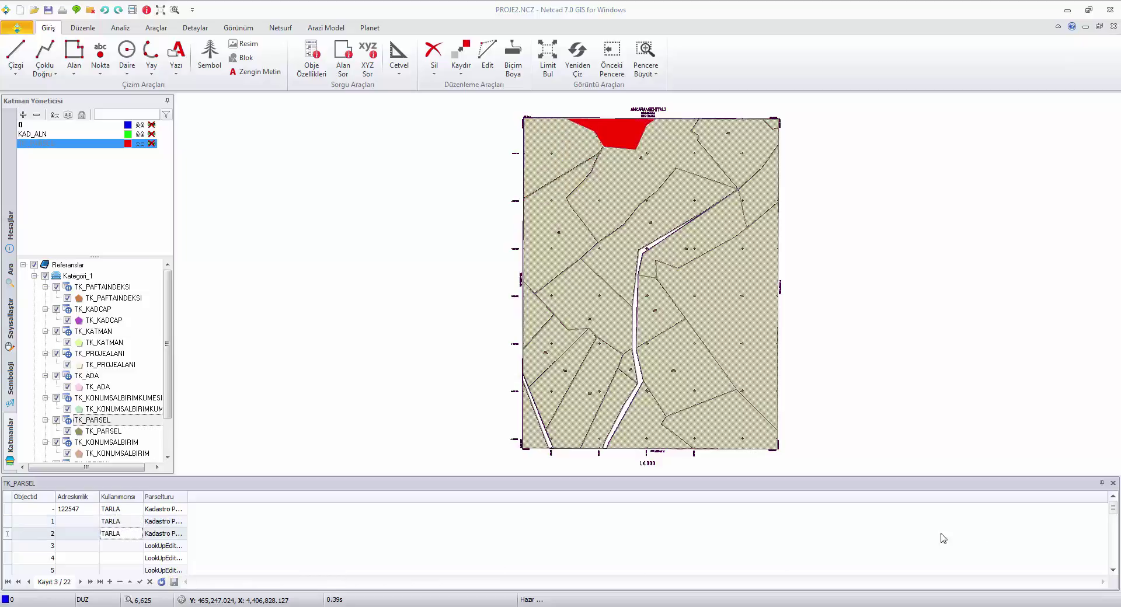
pyautogui.click(1113, 484)
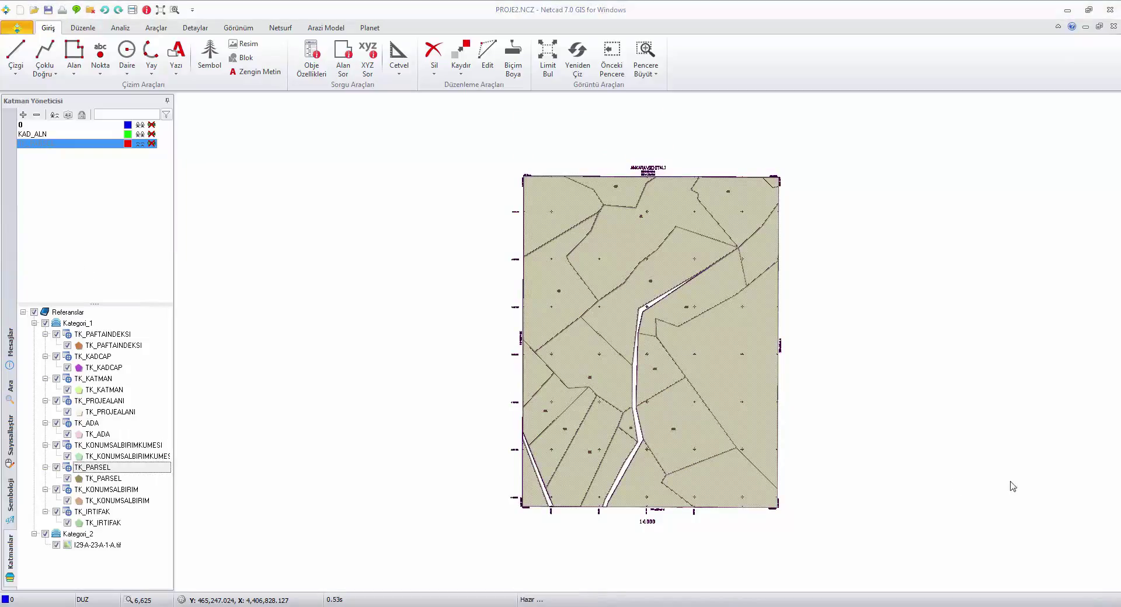
# - Add category Kategori_3 under Referanslar containing the Google Uydu Fotoğrafı online map
pyautogui.rightClick(79, 325)
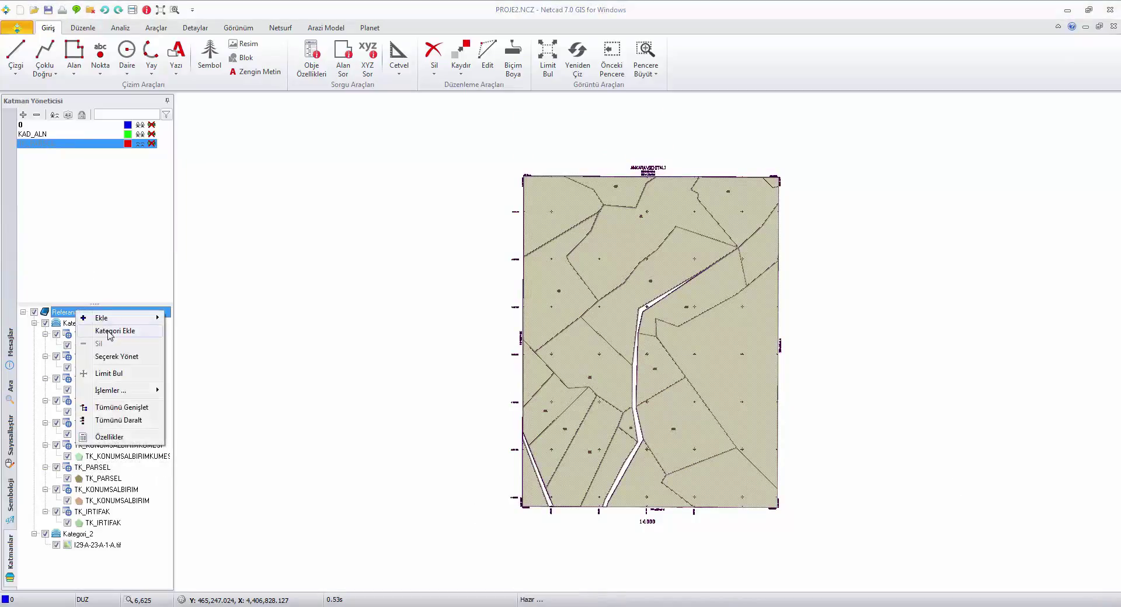
pyautogui.click(124, 397)
pyautogui.rightClick(87, 560)
pyautogui.moveTo(111, 456)
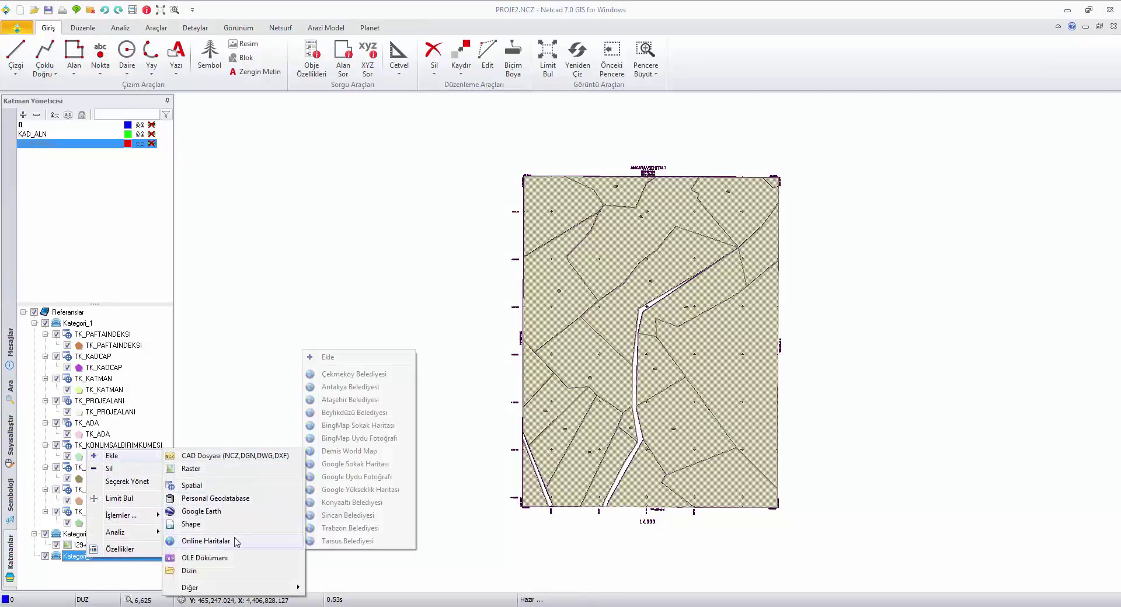
pyautogui.moveTo(206, 541)
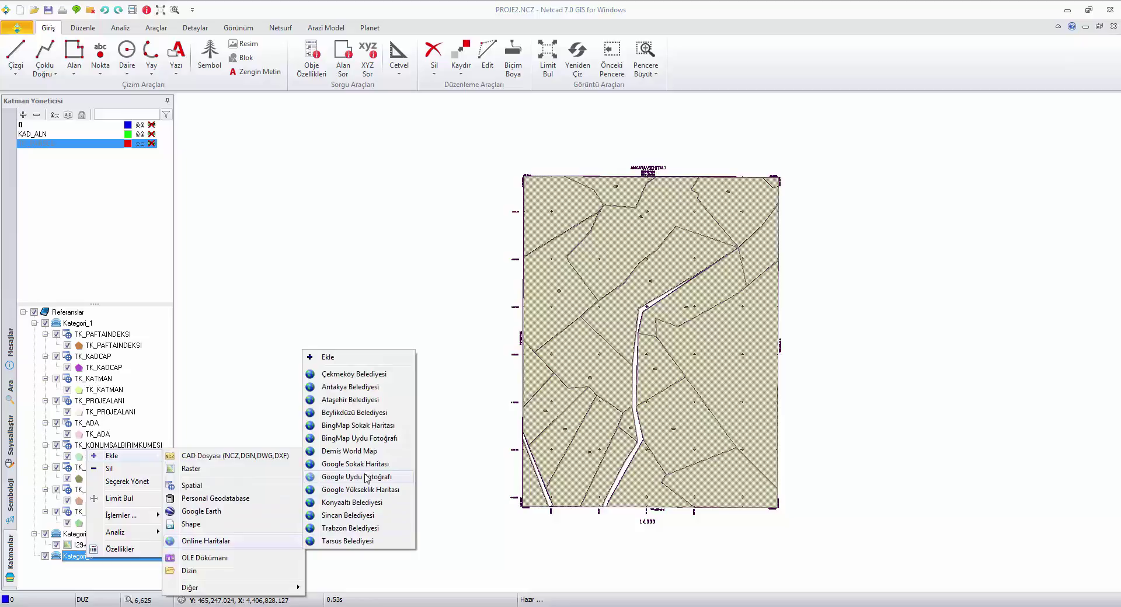
pyautogui.click(366, 478)
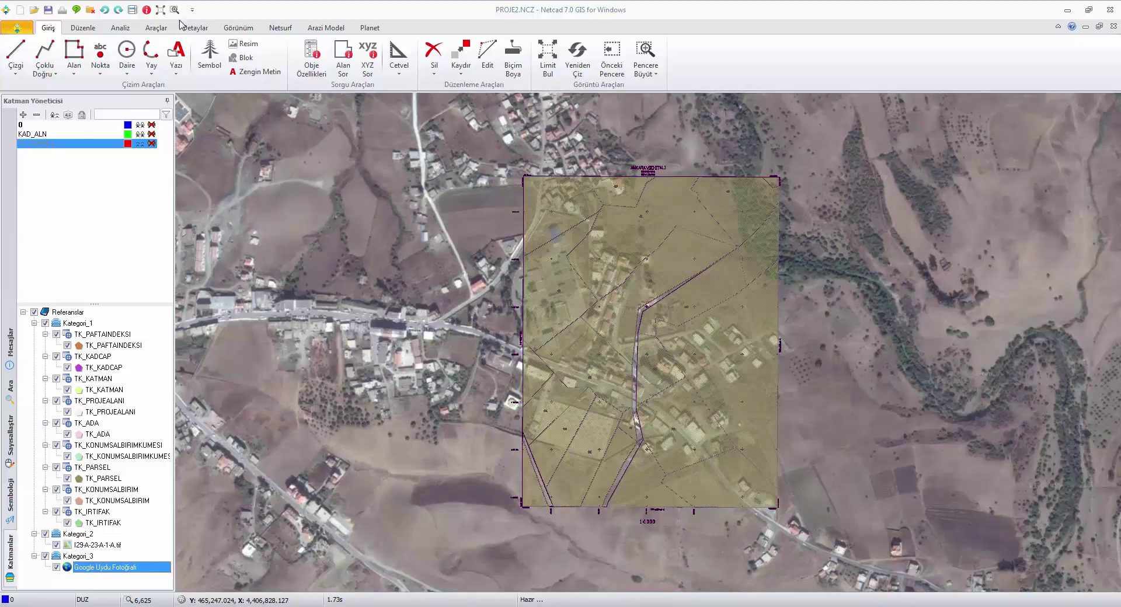
# - Zoom into the sheet's top area and pan south from parcel 411 toward parcel 466
pyautogui.click(175, 10)
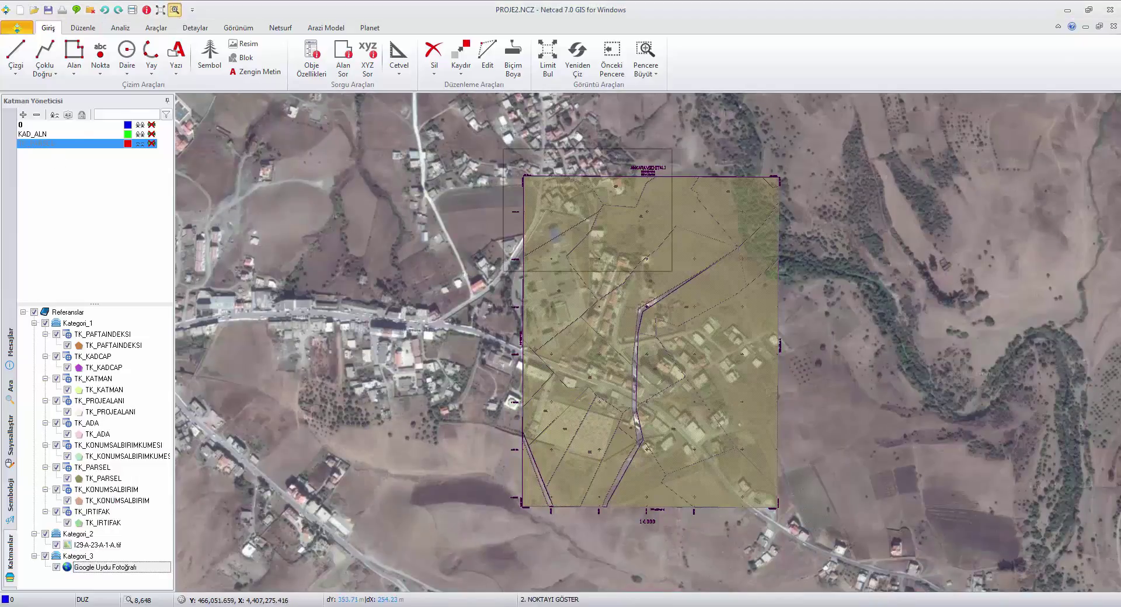
pyautogui.click(717, 302)
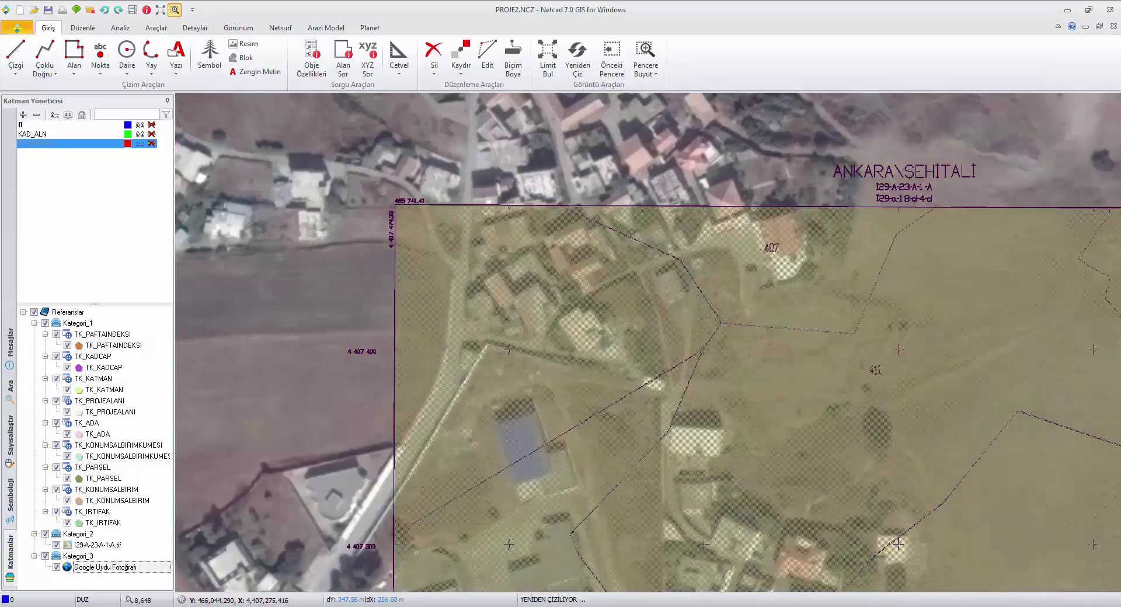
pyautogui.scroll(1, 794, 325)
pyautogui.moveTo(685, 370); pyautogui.dragTo(457, 356, button='middle')
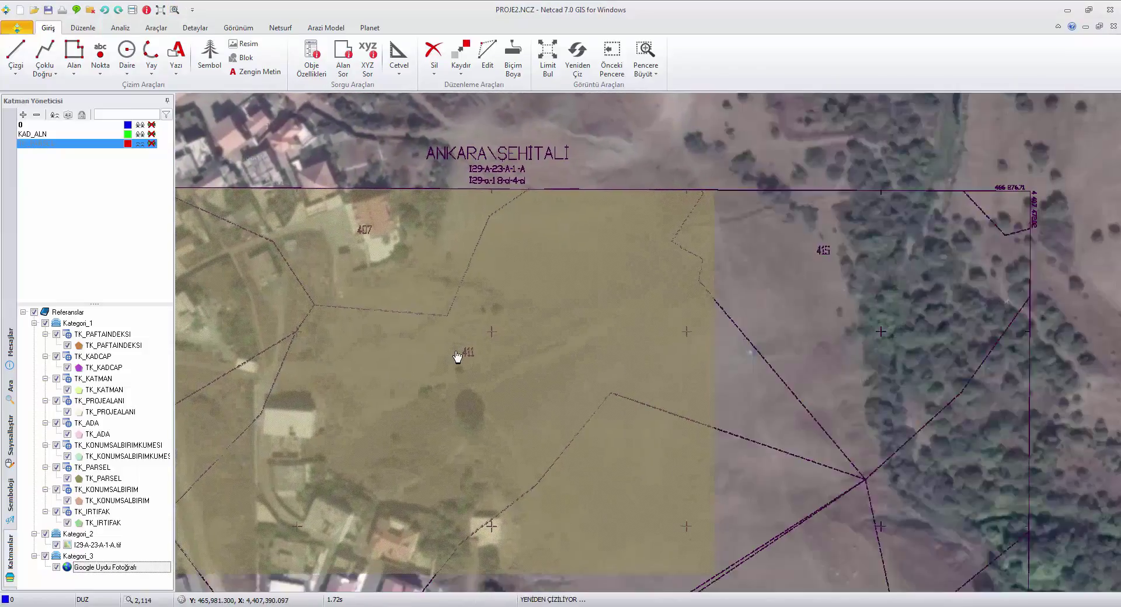
pyautogui.moveTo(814, 506); pyautogui.dragTo(752, 275, button='middle')
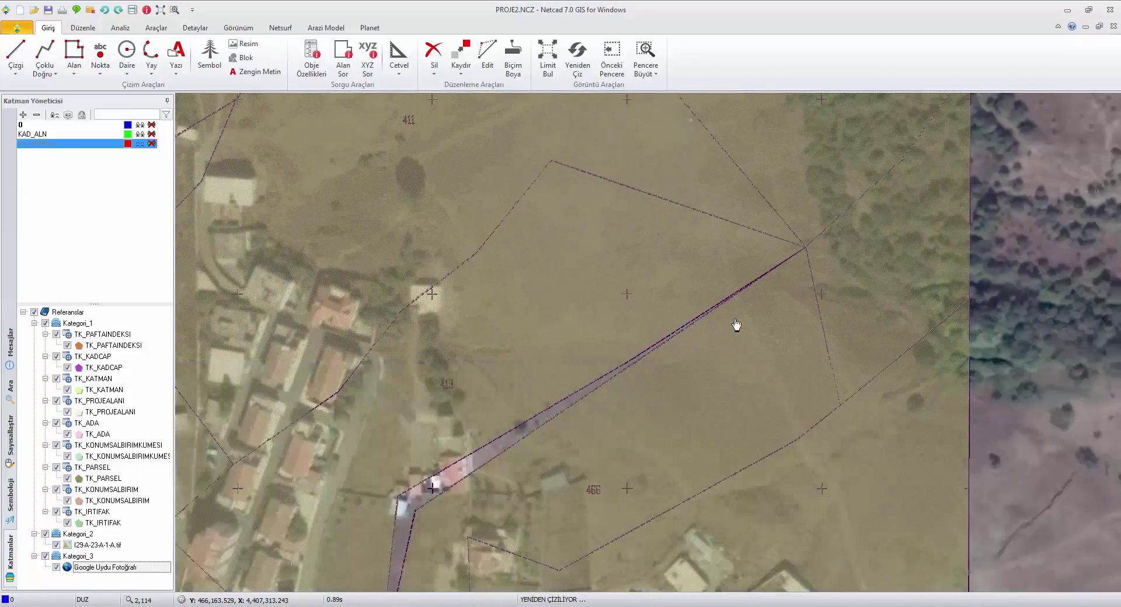
pyautogui.moveTo(678, 484); pyautogui.dragTo(634, 334, button='middle')
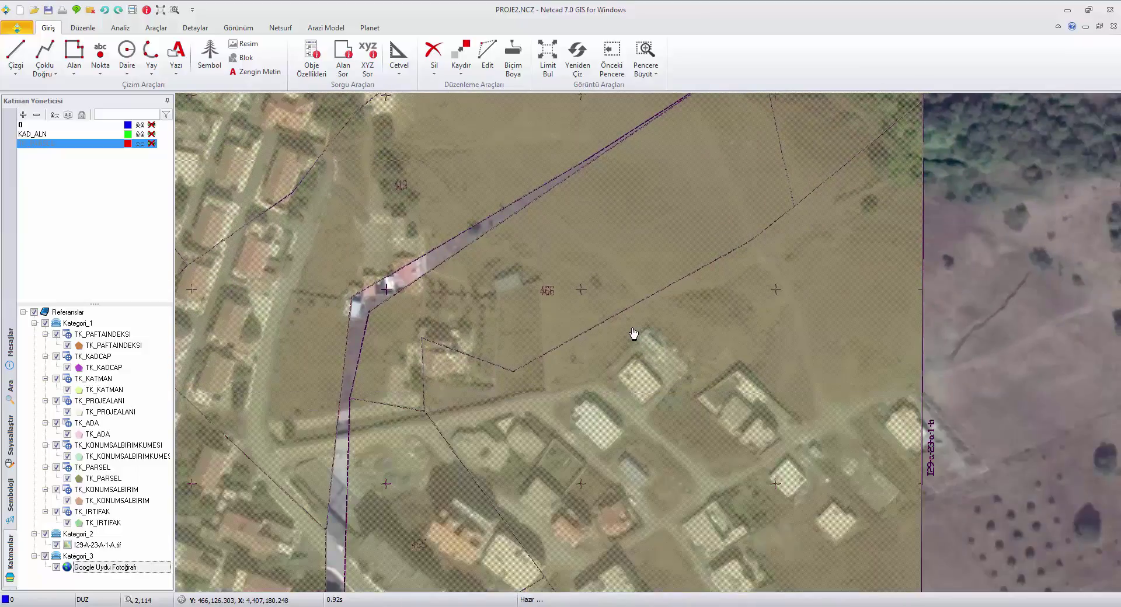